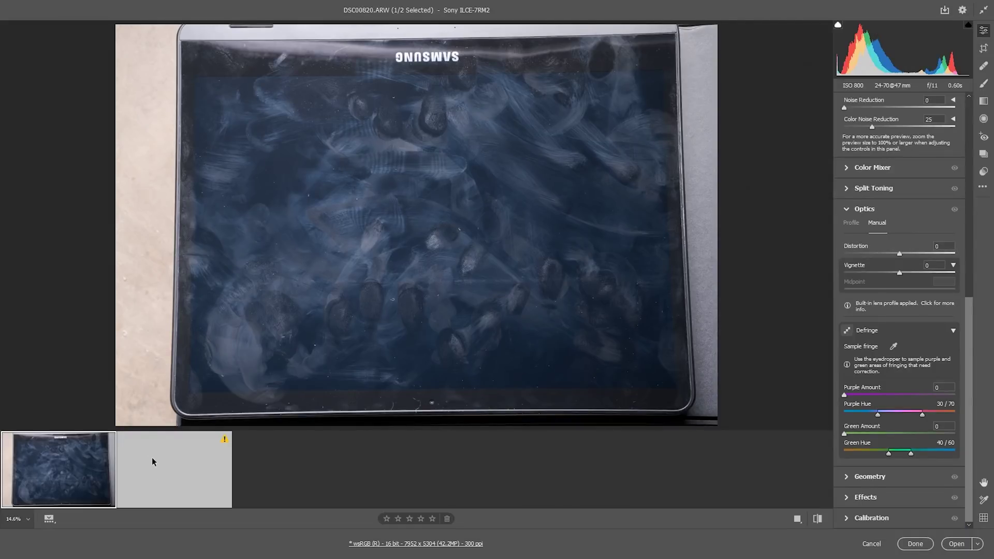
Select both the smudged and clean screen photos and browse the available camera profiles.
{"action": "left_click", "coordinate": [165, 473]}
{"action": "left_click", "coordinate": [86, 479], "text": "shift"}
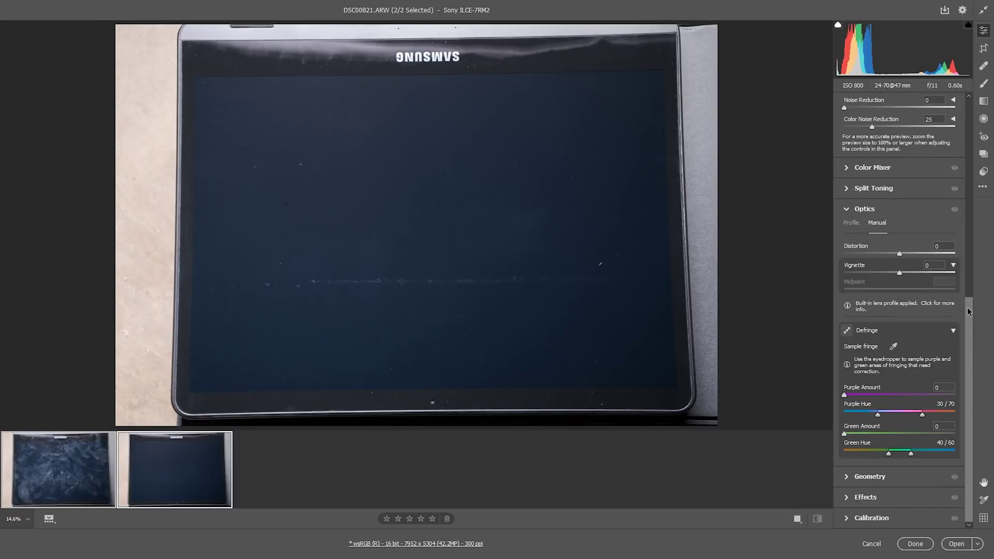
{"action": "scroll", "coordinate": [968, 311], "scroll_direction": "up", "scroll_amount": 10}
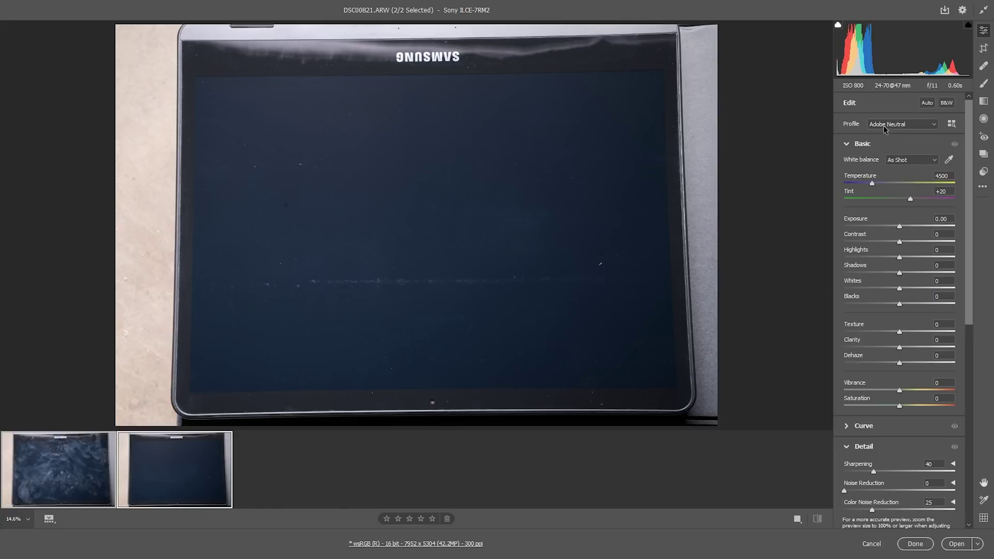
{"action": "left_click", "coordinate": [884, 124]}
{"action": "left_click", "coordinate": [883, 218]}
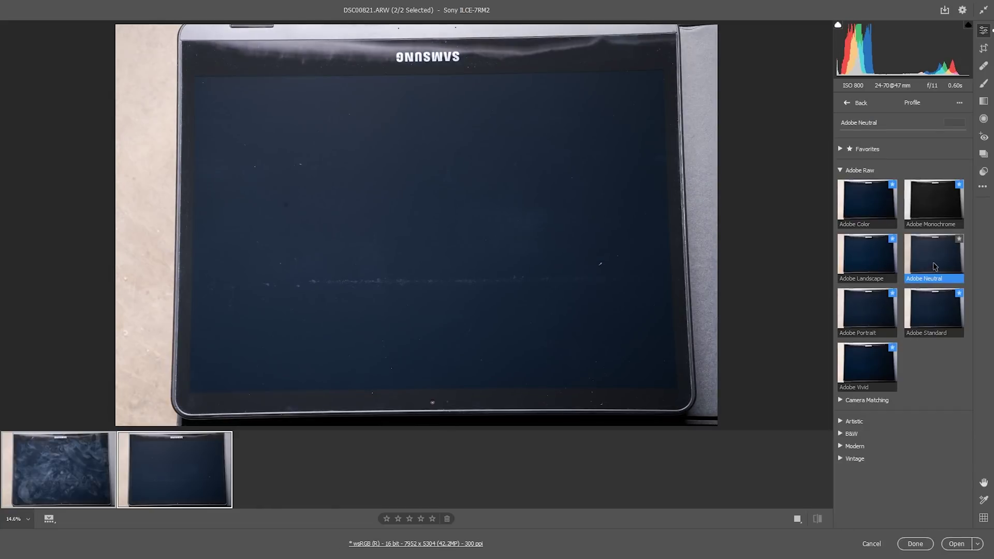
{"action": "left_click", "coordinate": [849, 103]}
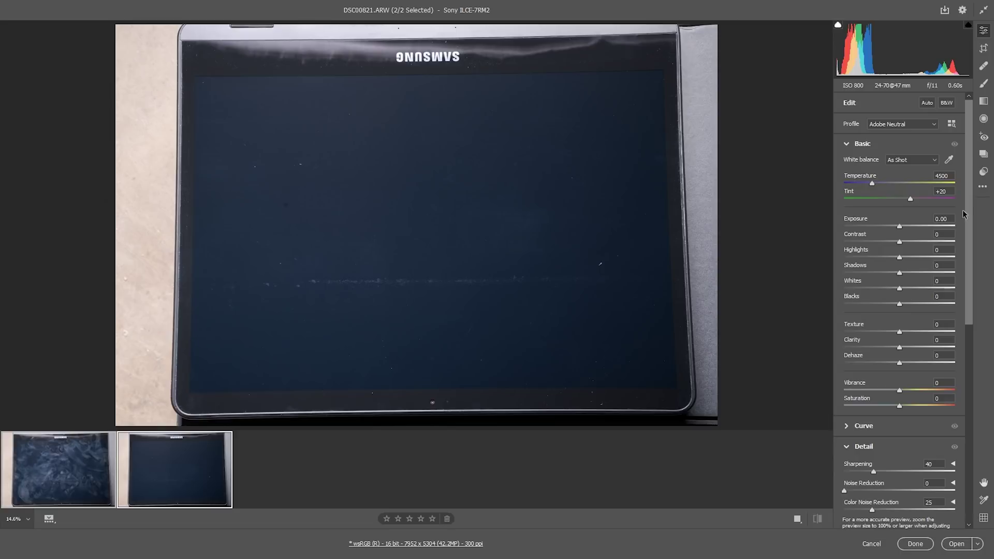
Give both photos a +51 vignette with midpoint 45 and open them in Photoshop.
{"action": "scroll", "coordinate": [961, 210], "scroll_direction": "down", "scroll_amount": 5}
{"action": "scroll", "coordinate": [949, 317], "scroll_direction": "down", "scroll_amount": 1}
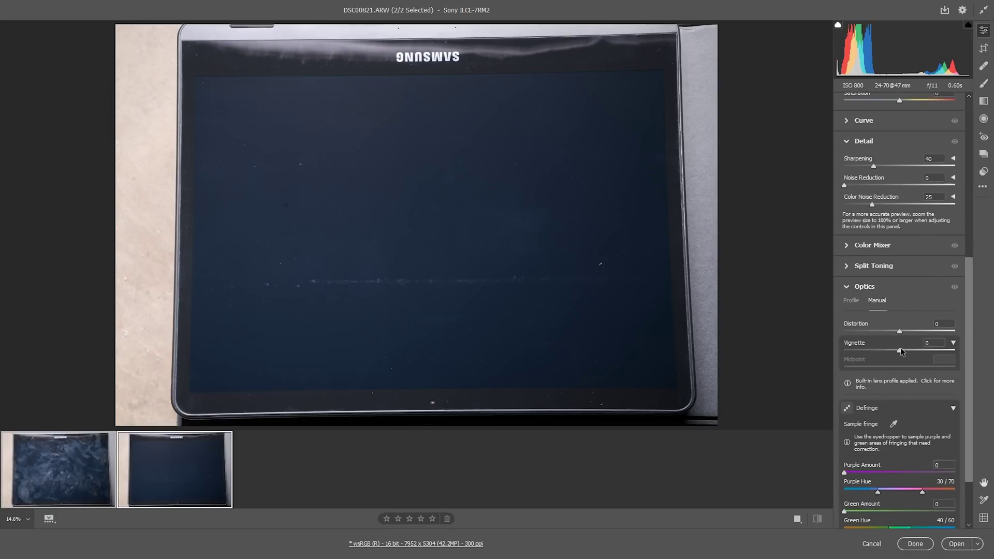
{"action": "mouse_move", "coordinate": [900, 350]}
{"action": "left_mouse_down"}
{"action": "mouse_move", "coordinate": [943, 348]}
{"action": "mouse_move", "coordinate": [893, 368]}
{"action": "left_mouse_up"}
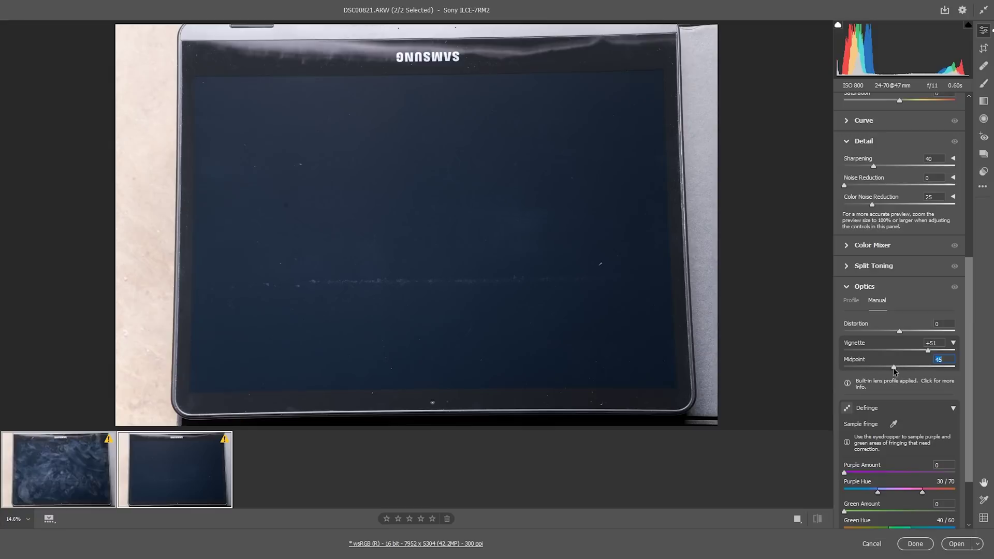
{"action": "left_click", "coordinate": [915, 544]}
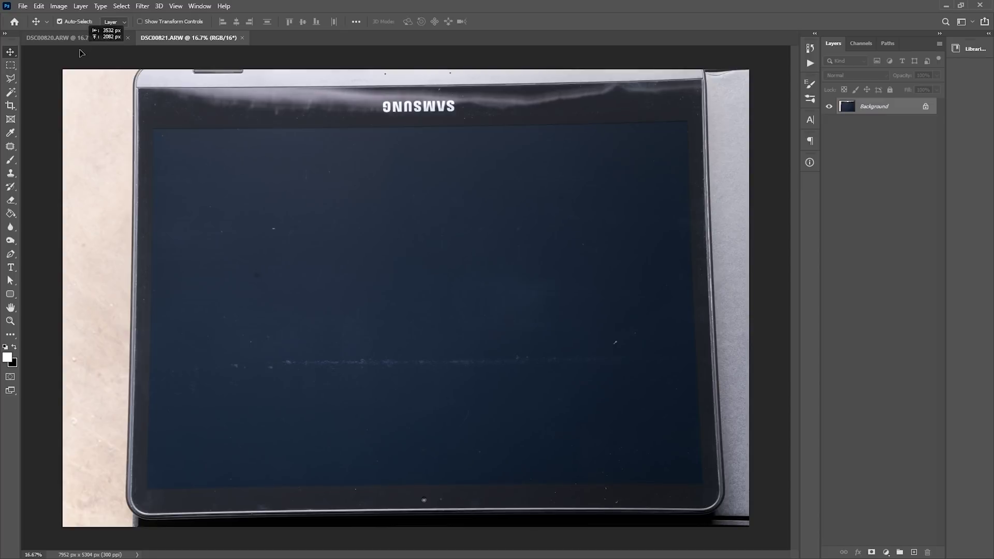
Place the clean photo as a centered layer over the smudged one and toggle it to compare.
{"action": "left_click_drag", "start_coordinate": [81, 53], "coordinate": [609, 168]}
{"action": "left_click_drag", "start_coordinate": [673, 148], "coordinate": [665, 195]}
{"action": "left_click", "coordinate": [884, 147]}
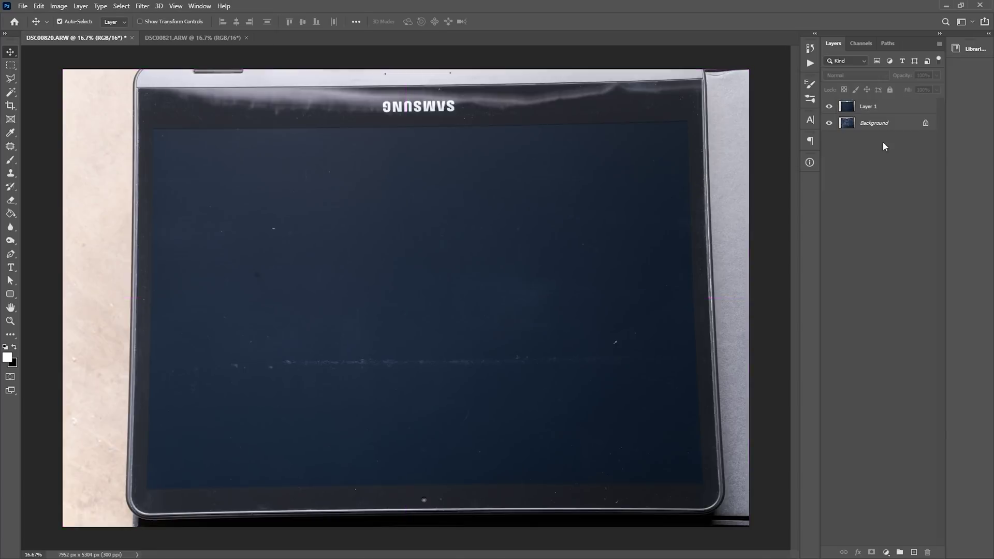
{"action": "left_click", "coordinate": [829, 108]}
{"action": "left_click", "coordinate": [830, 108]}
{"action": "left_click", "coordinate": [830, 108]}
{"action": "left_click", "coordinate": [829, 109]}
{"action": "left_click", "coordinate": [829, 109]}
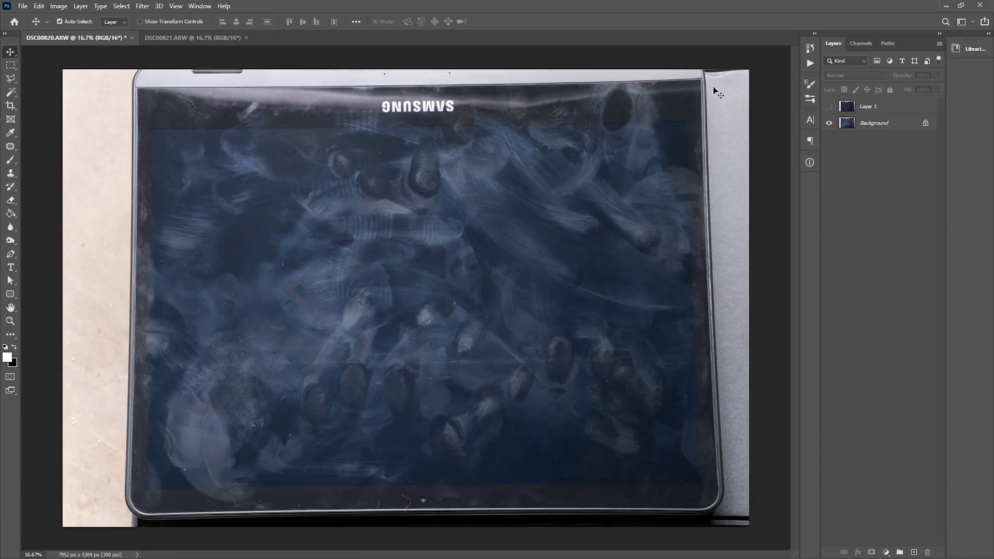
{"action": "key", "text": "z"}
{"action": "left_click", "coordinate": [718, 94]}
{"action": "left_click", "coordinate": [829, 109]}
{"action": "left_click", "coordinate": [830, 109]}
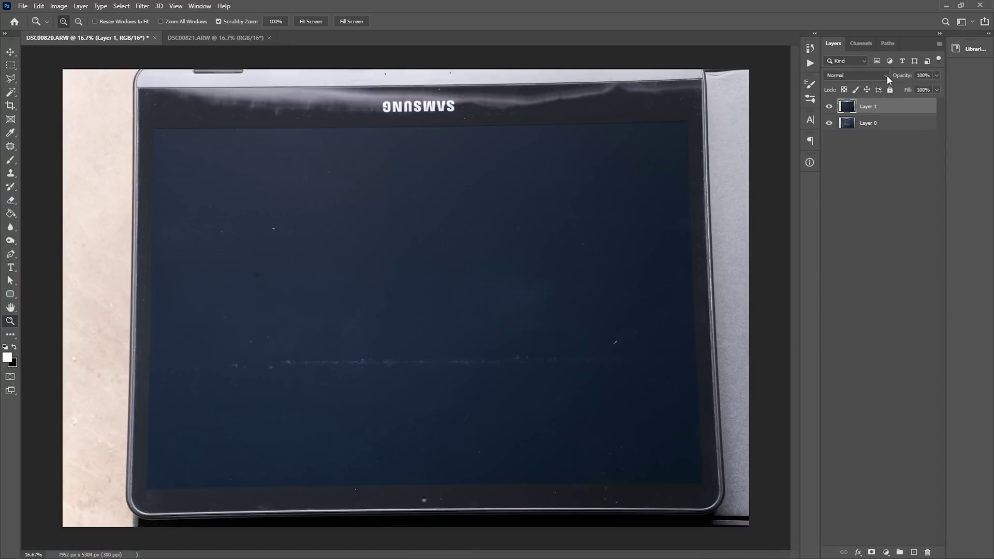
Set the clean layer to Subtract, add a Black & White adjustment layer, and start a crop.
{"action": "left_click", "coordinate": [886, 76]}
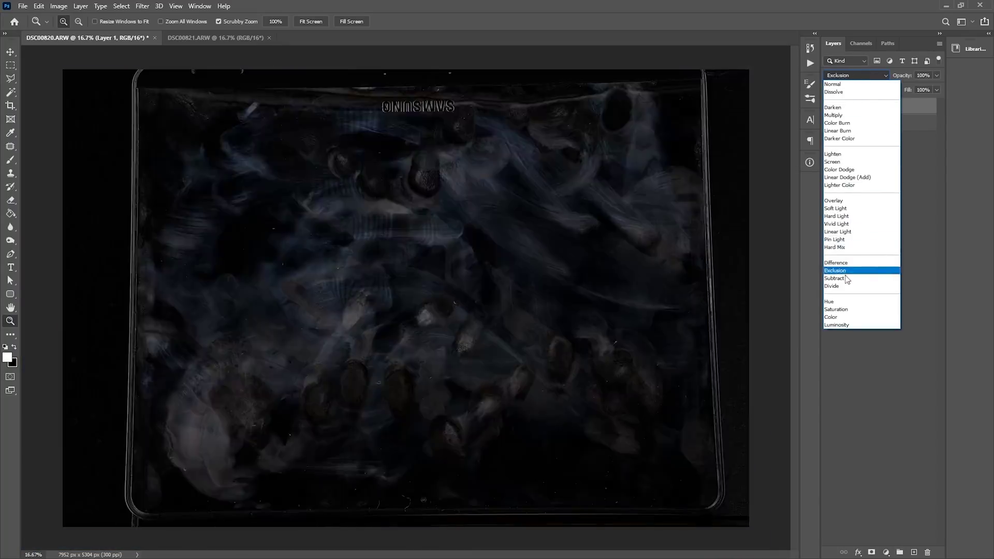
{"action": "left_click", "coordinate": [846, 278]}
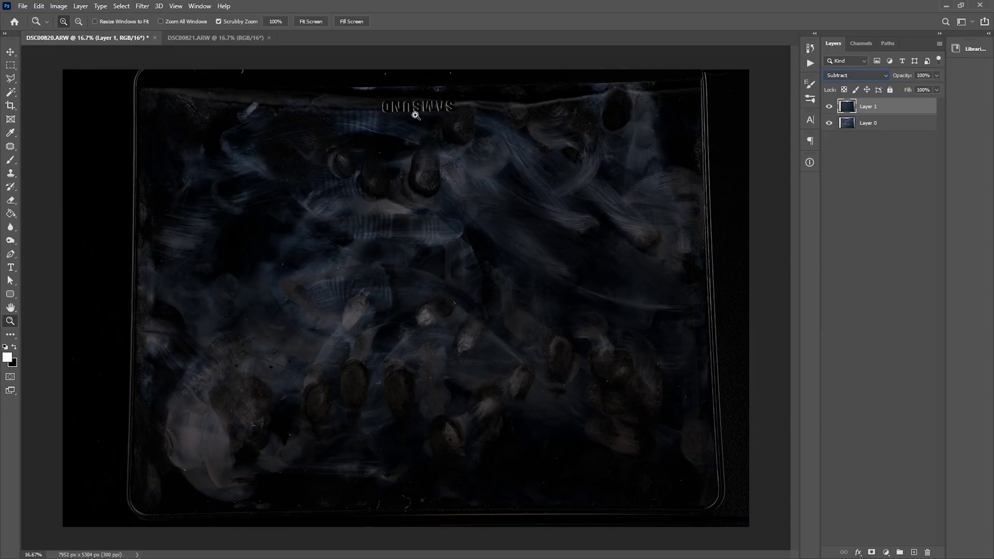
{"action": "left_click", "coordinate": [886, 552]}
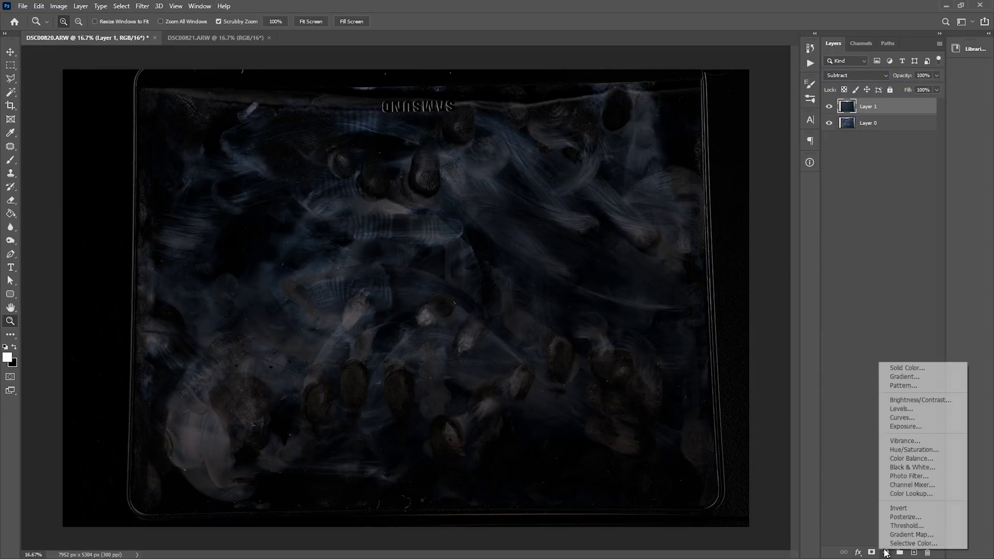
{"action": "left_click", "coordinate": [901, 471]}
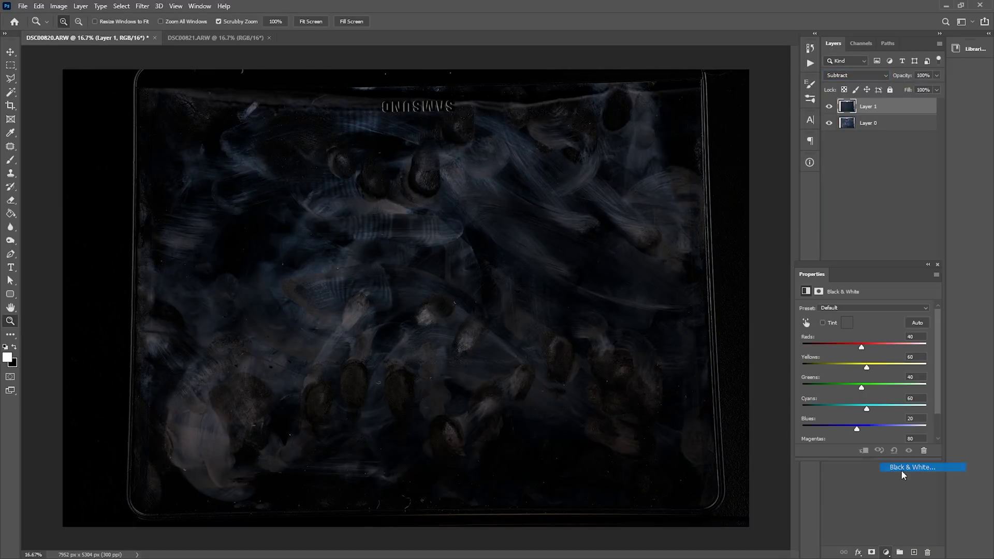
{"action": "left_click", "coordinate": [937, 265]}
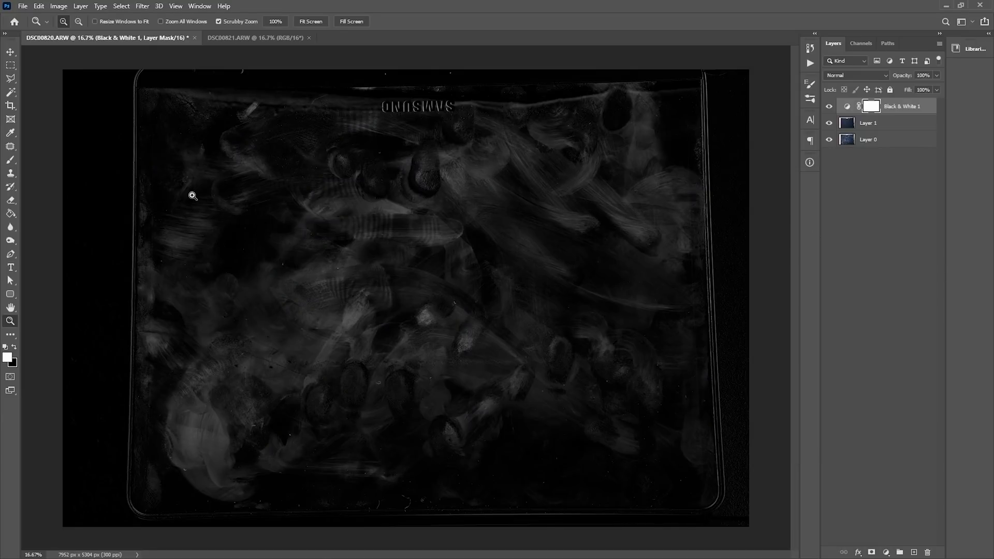
{"action": "key", "text": "c"}
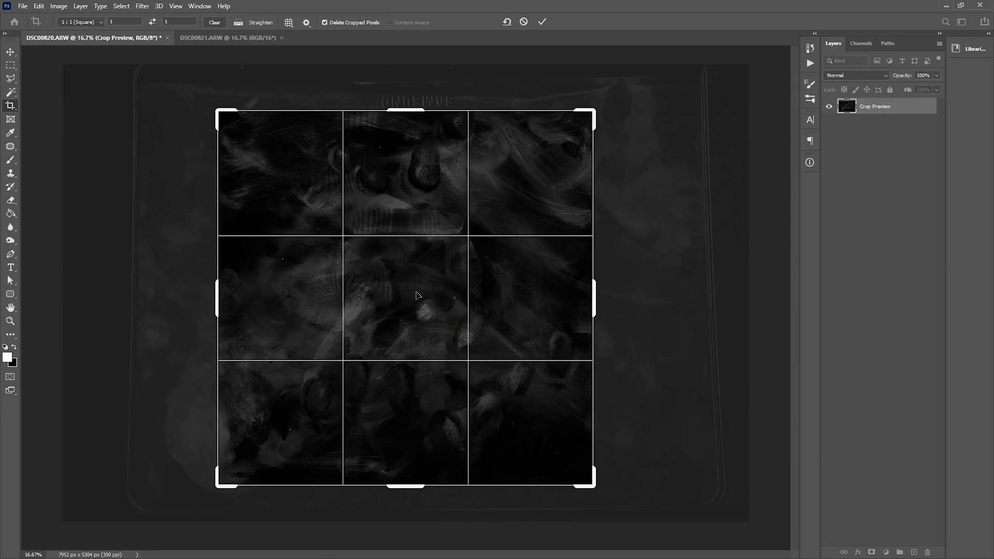
{"action": "left_click_drag", "start_coordinate": [429, 313], "coordinate": [375, 315]}
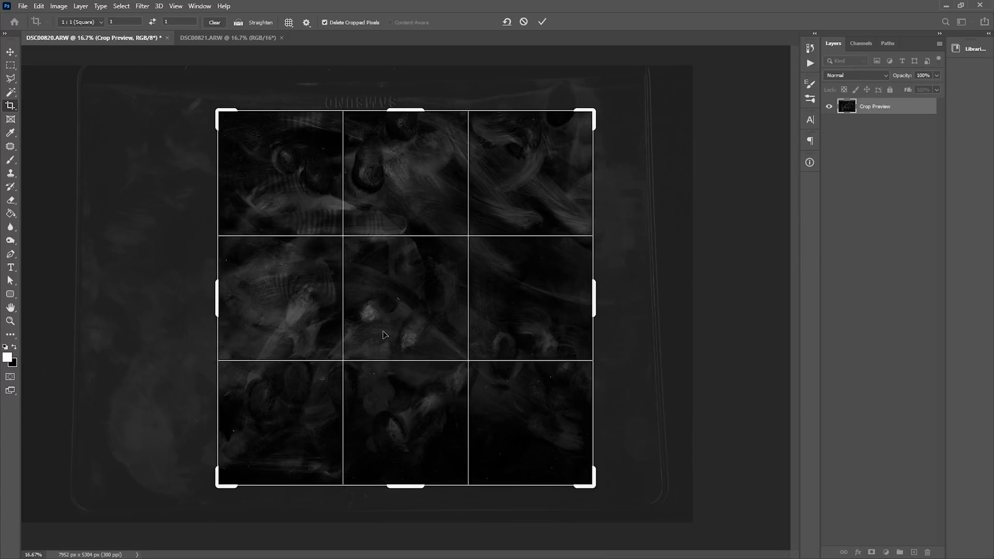
{"action": "key", "text": "Return"}
{"action": "key", "text": "v"}
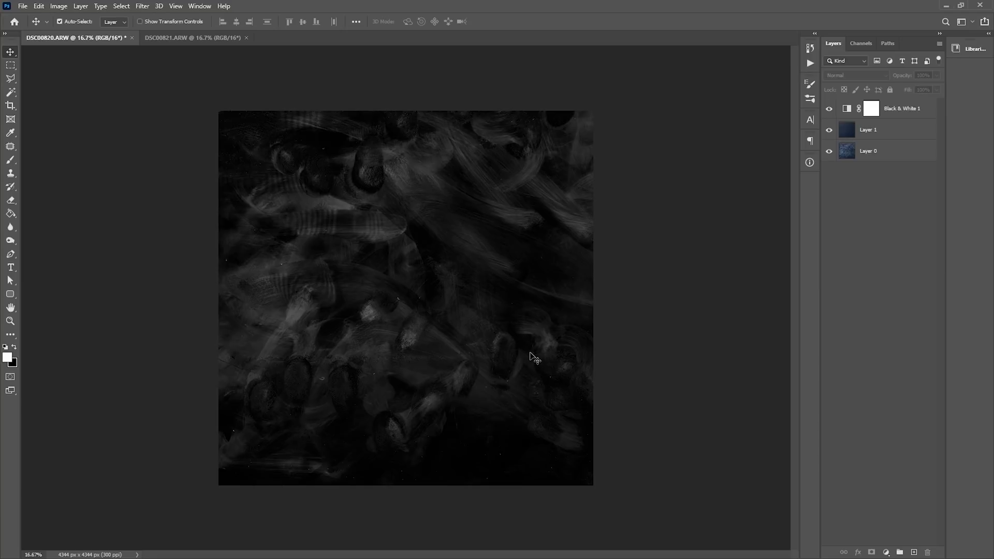
{"action": "left_click", "coordinate": [904, 152]}
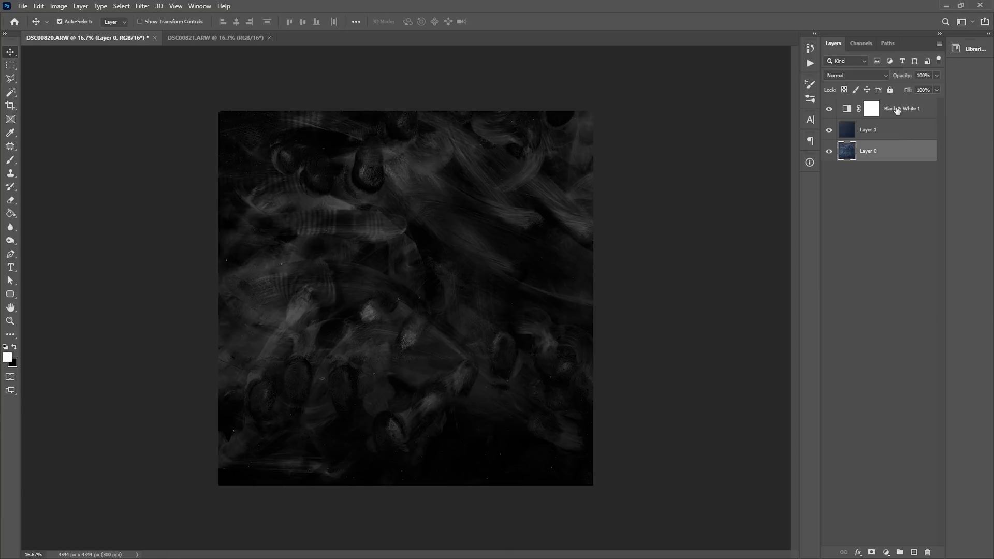
{"action": "left_click", "coordinate": [908, 115], "text": "shift"}
{"action": "key", "text": "ctrl+g"}
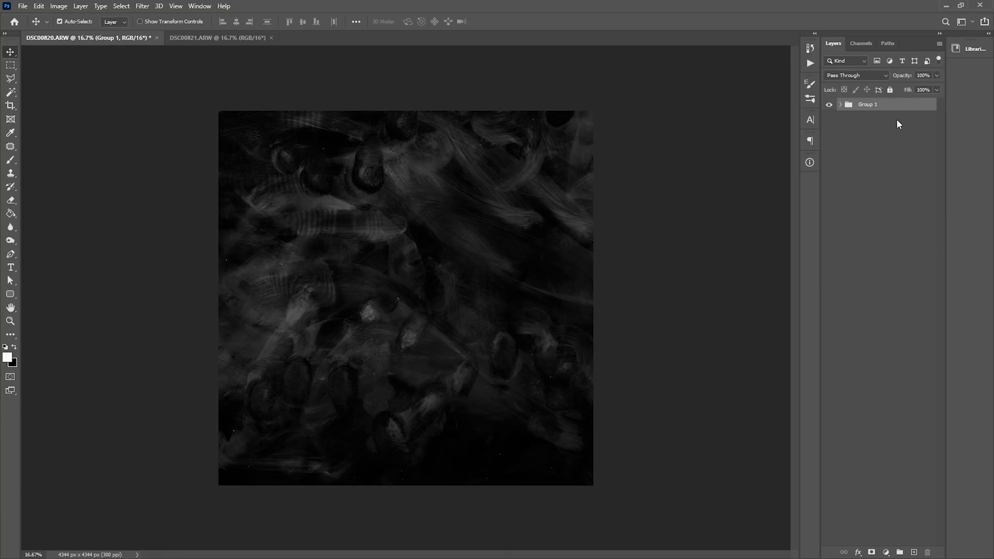
{"action": "key", "text": "ctrl+j"}
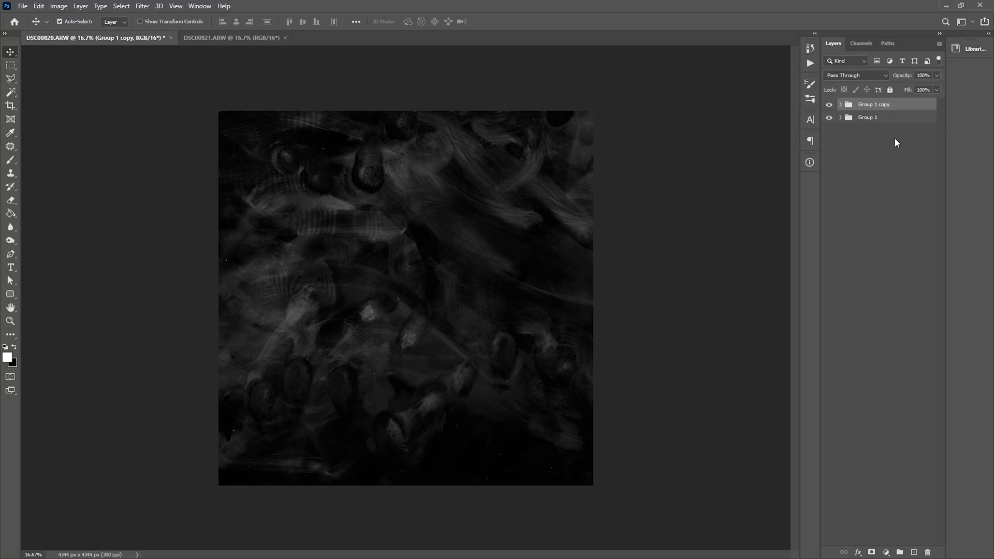
{"action": "key", "text": "ctrl+e"}
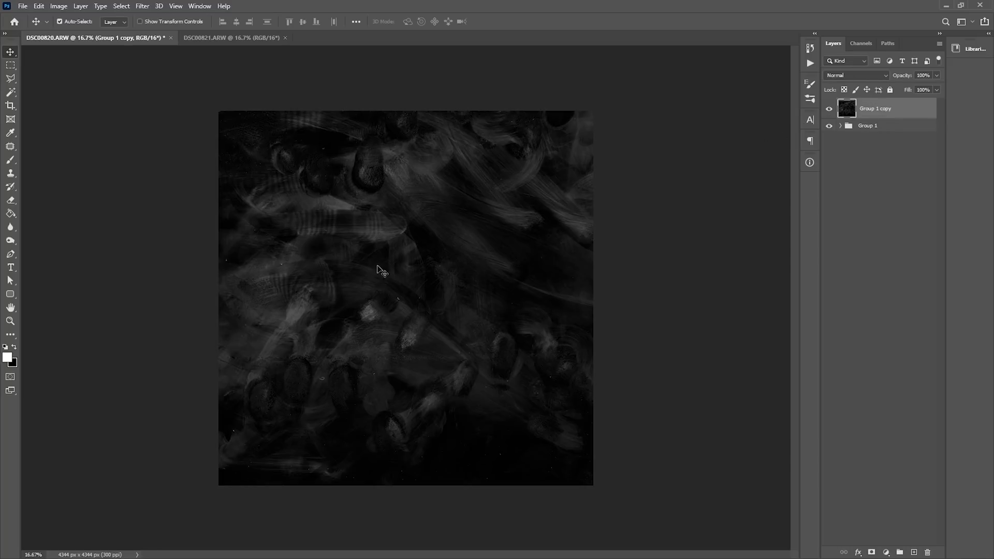
{"action": "left_click", "coordinate": [874, 129]}
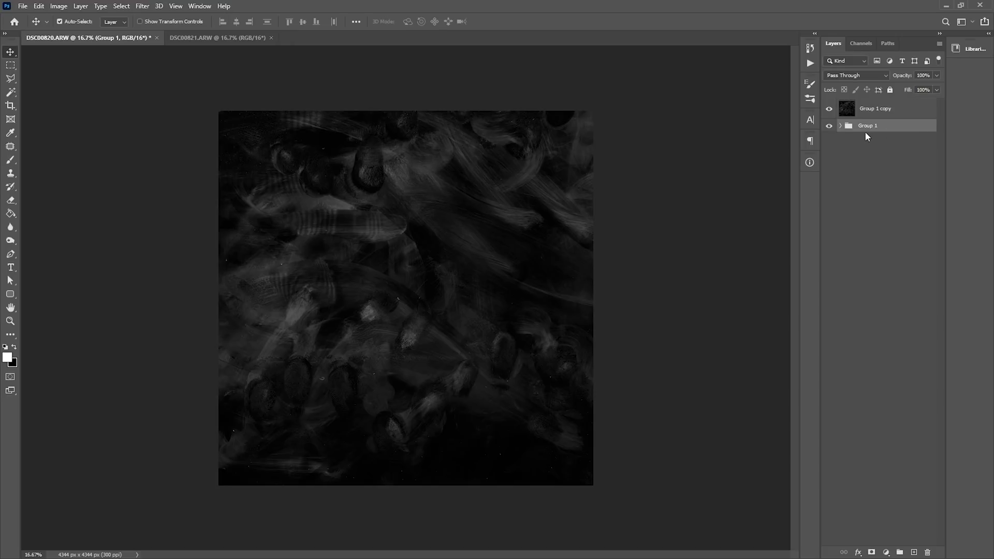
{"action": "left_click", "coordinate": [890, 109]}
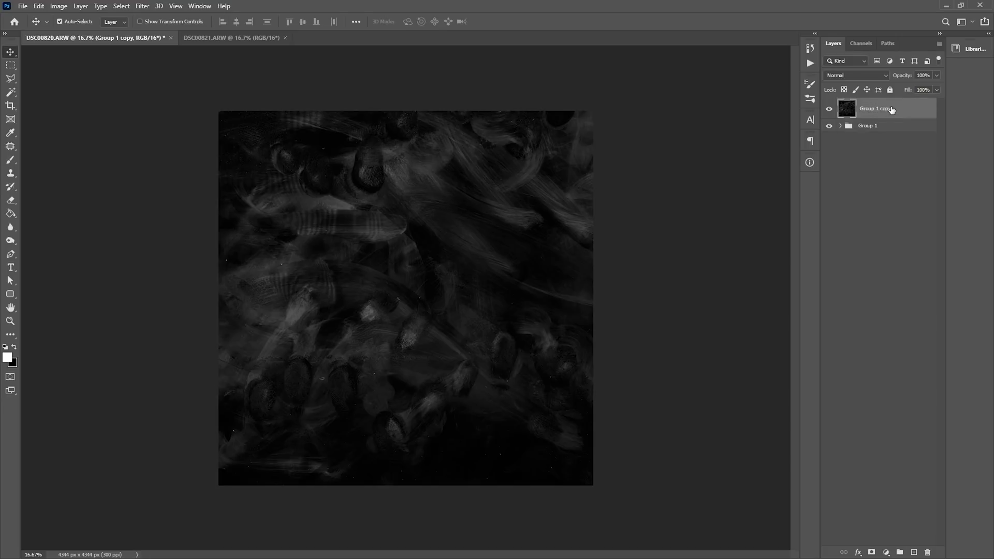
{"action": "left_click", "coordinate": [58, 6]}
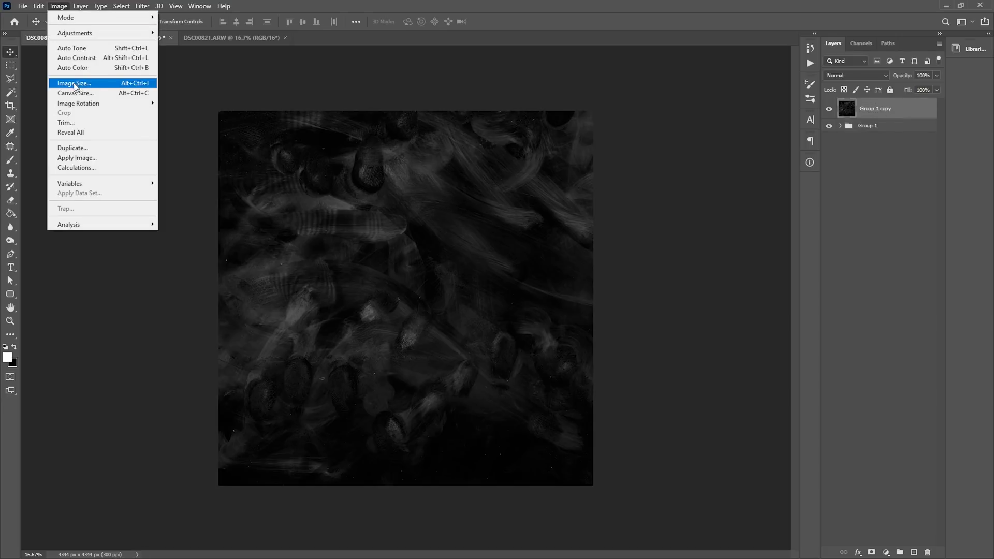
{"action": "left_click", "coordinate": [74, 84]}
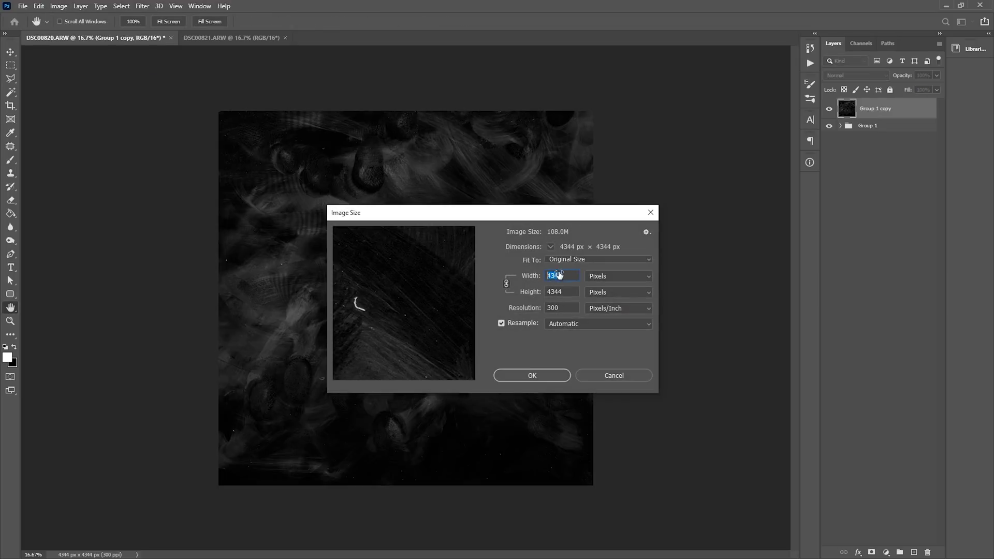
Apply Filter > Other > Offset of 2171 px horizontally and vertically with Wrap Around.
{"action": "left_click", "coordinate": [532, 376]}
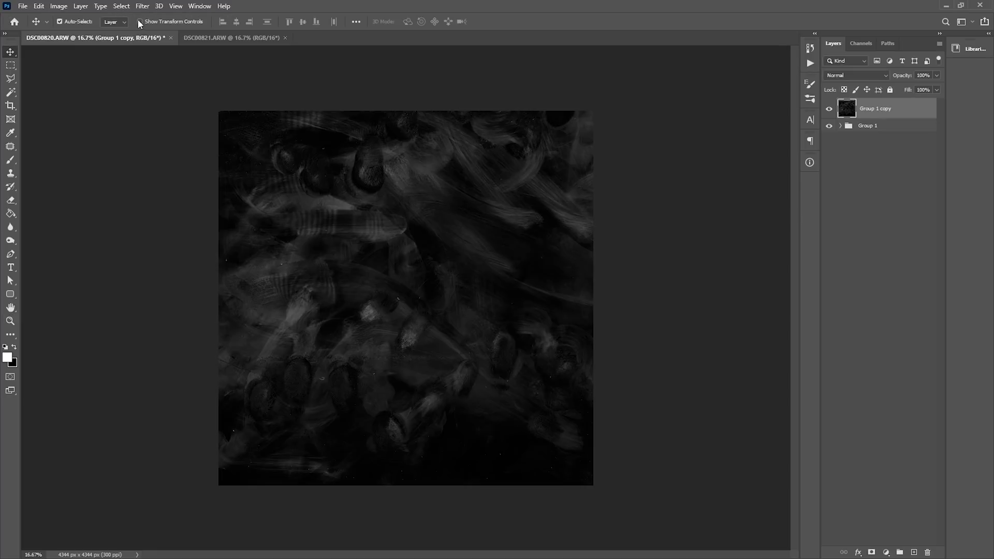
{"action": "left_click", "coordinate": [142, 6]}
{"action": "mouse_move", "coordinate": [253, 213]}
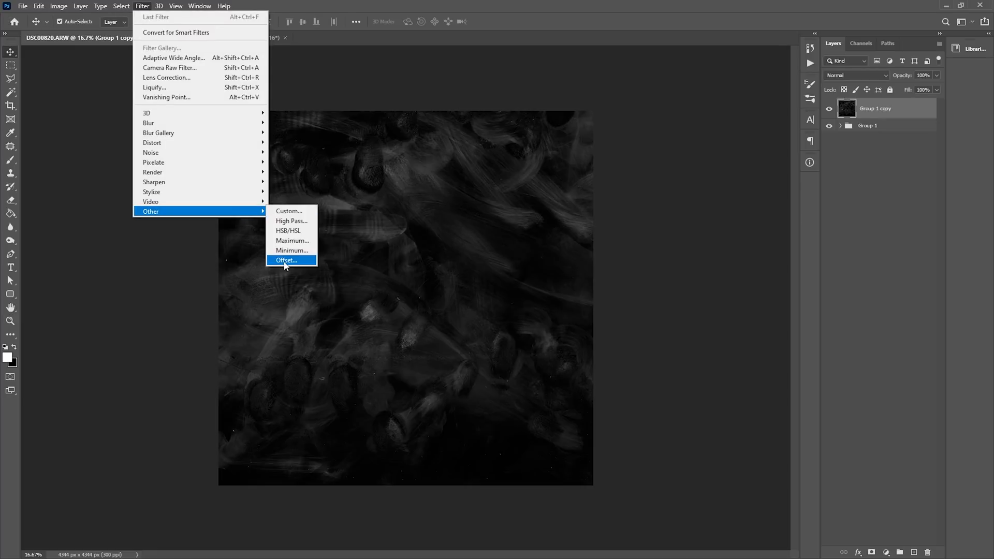
{"action": "left_click", "coordinate": [285, 260]}
{"action": "left_click_drag", "start_coordinate": [656, 180], "coordinate": [671, 171]}
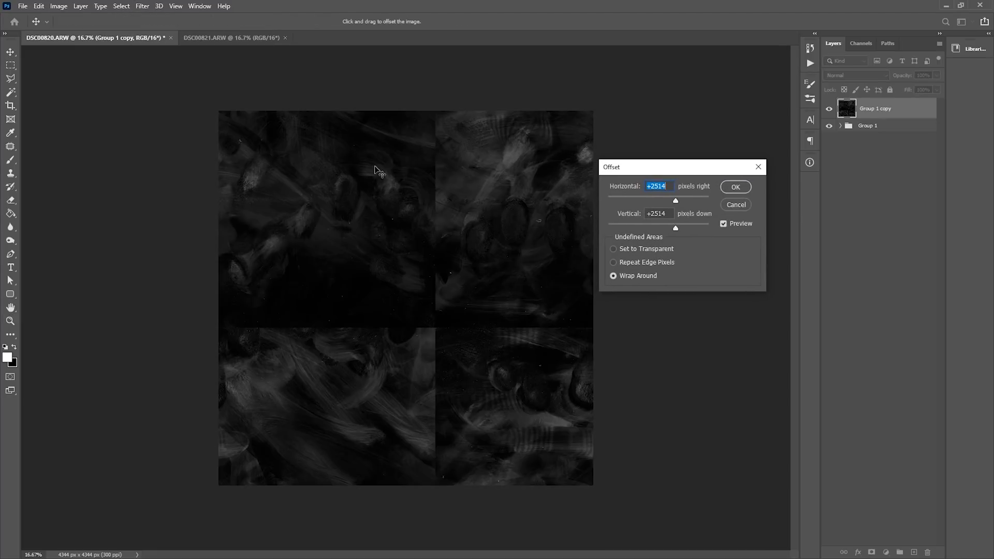
{"action": "type", "text": "2171"}
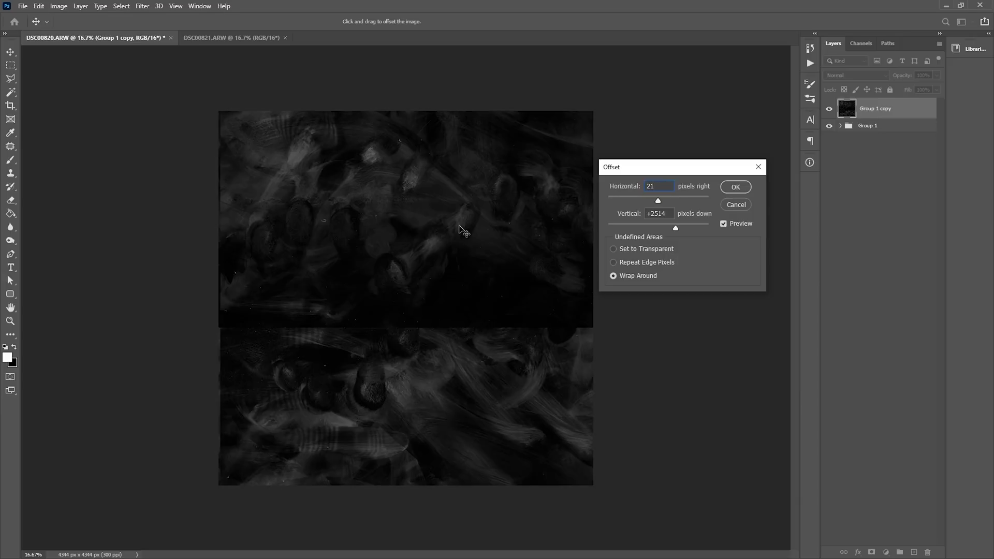
{"action": "key", "text": "Tab"}
{"action": "type", "text": "2"}
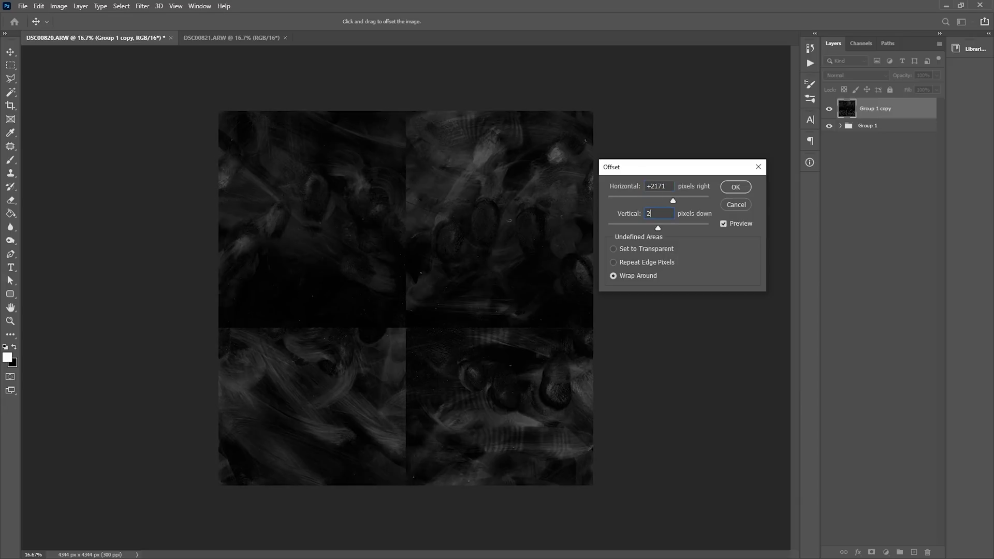
{"action": "type", "text": "171"}
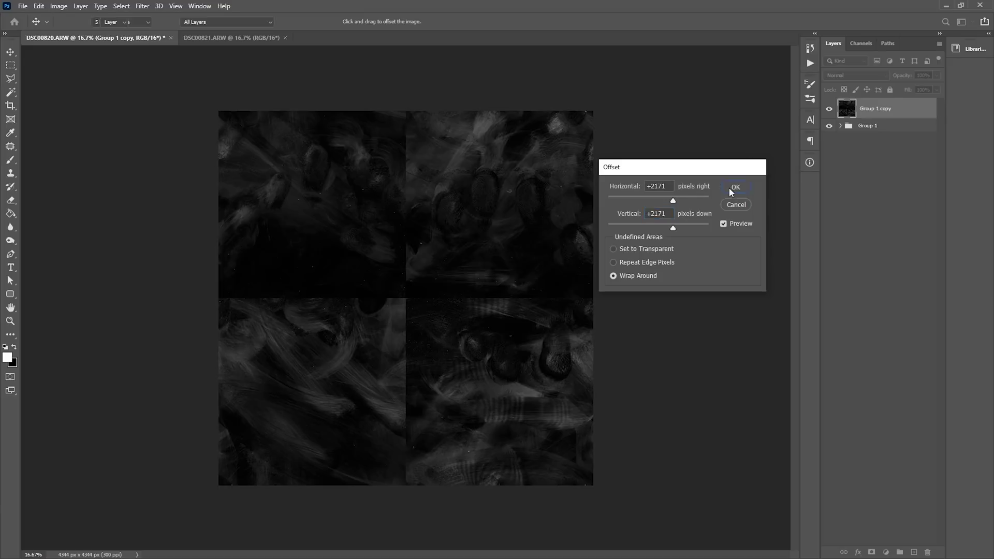
{"action": "left_click", "coordinate": [736, 188]}
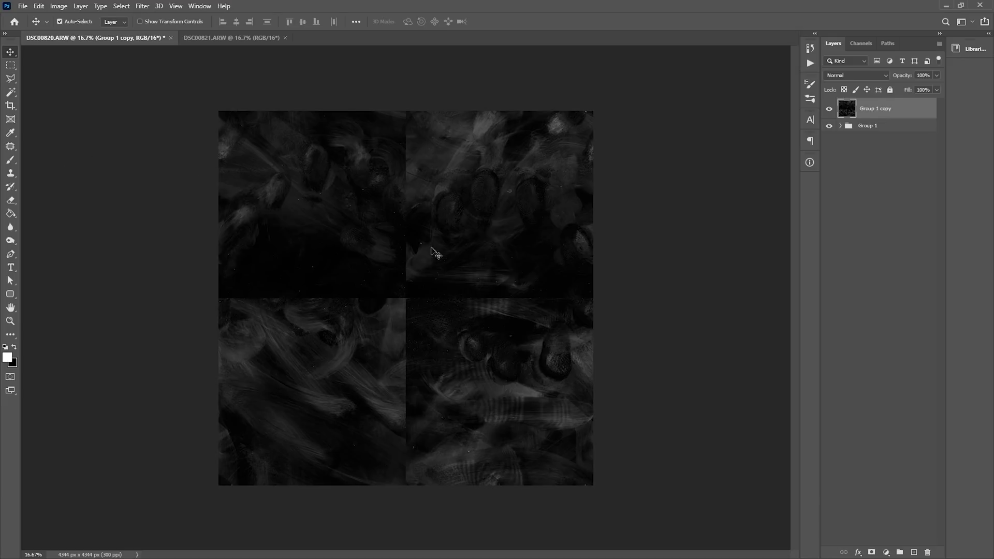
{"action": "key", "text": "s"}
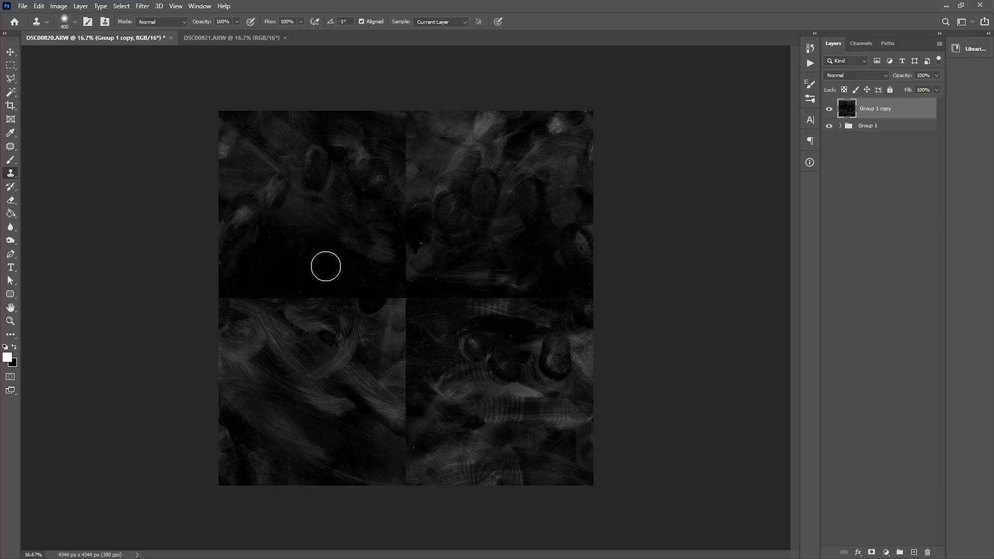
Clone away the left part of the horizontal seam with a 500 px brush at 14% opacity.
{"action": "key", "text": "bracketright"}
{"action": "key", "text": "bracketright"}
{"action": "key", "text": "bracketleft"}
{"action": "left_click", "coordinate": [236, 22]}
{"action": "left_click", "coordinate": [837, 176]}
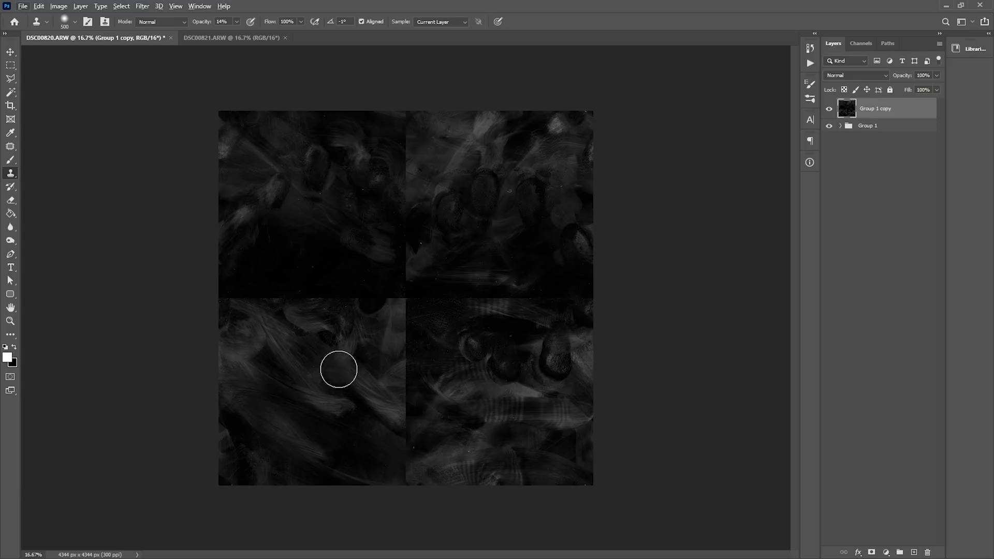
{"action": "mouse_move", "coordinate": [337, 366]}
{"action": "left_mouse_down"}
{"action": "mouse_move", "coordinate": [337, 324]}
{"action": "mouse_move", "coordinate": [304, 291]}
{"action": "mouse_move", "coordinate": [321, 311]}
{"action": "mouse_move", "coordinate": [313, 268]}
{"action": "mouse_move", "coordinate": [348, 259]}
{"action": "mouse_move", "coordinate": [324, 288]}
{"action": "mouse_move", "coordinate": [340, 328]}
{"action": "mouse_move", "coordinate": [294, 313]}
{"action": "mouse_move", "coordinate": [317, 289]}
{"action": "mouse_move", "coordinate": [340, 300]}
{"action": "left_mouse_up"}
{"action": "key", "text": "0"}
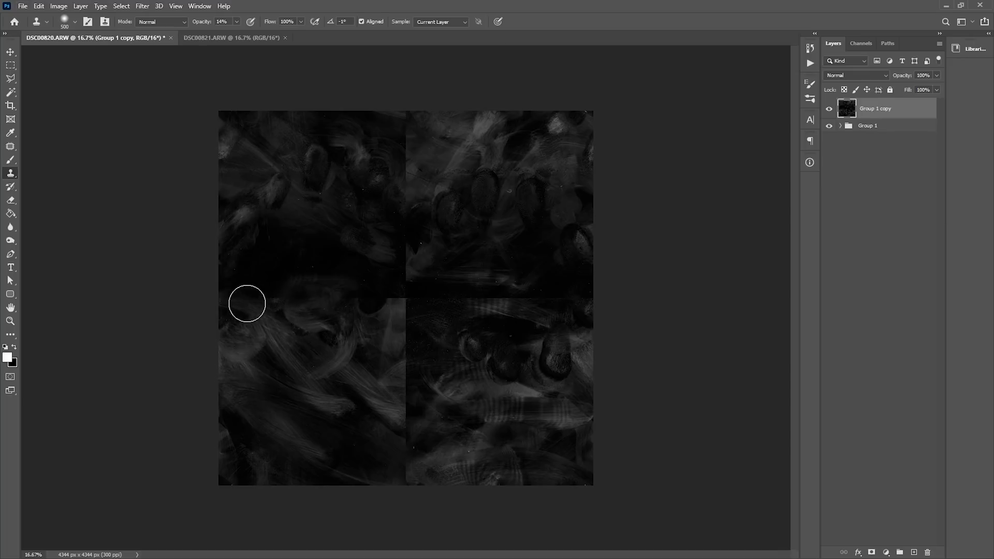
{"action": "mouse_move", "coordinate": [317, 216]}
{"action": "left_mouse_down"}
{"action": "mouse_move", "coordinate": [365, 203]}
{"action": "mouse_move", "coordinate": [370, 186]}
{"action": "mouse_move", "coordinate": [375, 207]}
{"action": "left_mouse_up"}
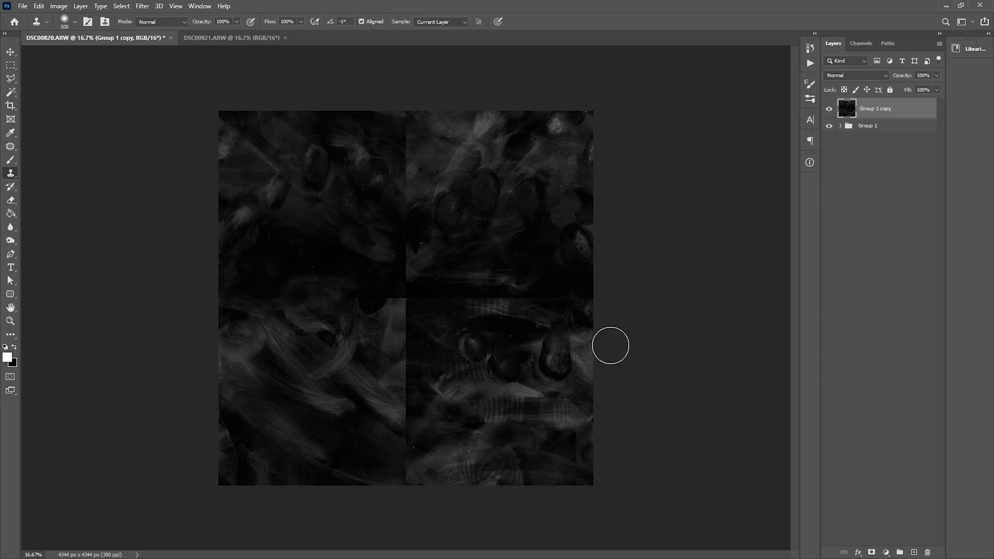
Soften the upper vertical seam with a 300 px clone brush at 18% opacity.
{"action": "key", "text": "1"}
{"action": "key", "text": "8"}
{"action": "key", "text": "bracketleft"}
{"action": "key", "text": "bracketleft"}
{"action": "left_click_drag", "start_coordinate": [406, 247], "coordinate": [407, 281]}
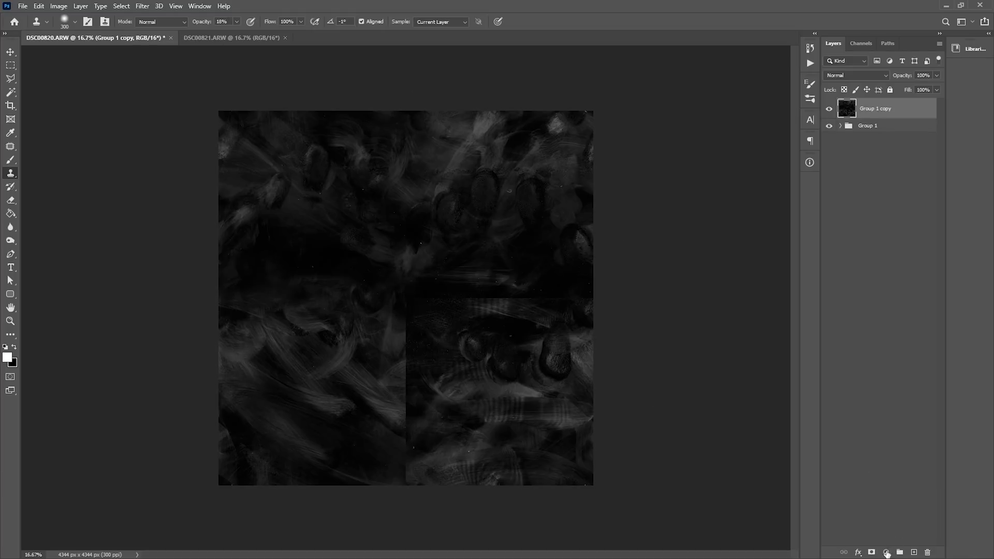
{"action": "left_click", "coordinate": [886, 553]}
Add a Levels layer with midtone 1.86, then clone away the centre and lower vertical seams.
{"action": "left_click", "coordinate": [907, 415]}
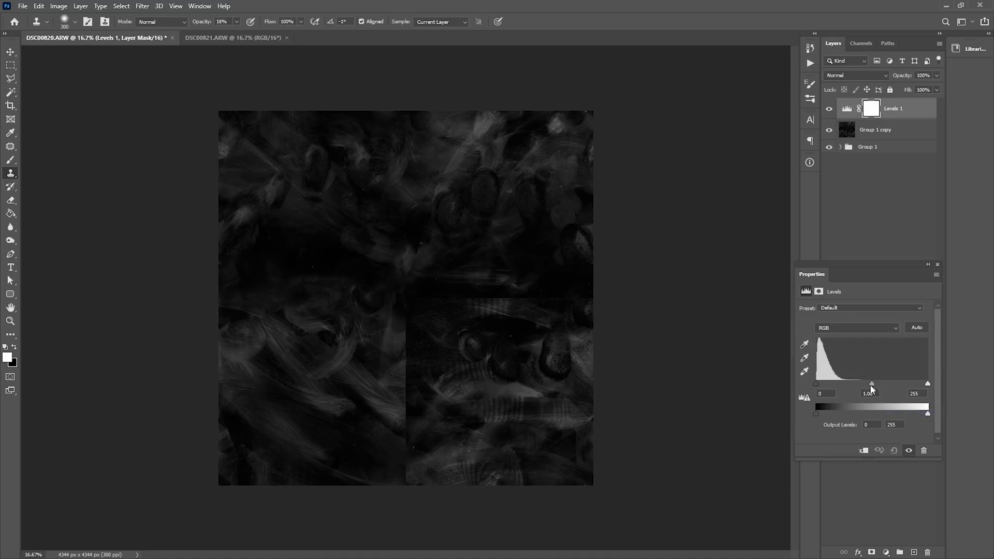
{"action": "left_click_drag", "start_coordinate": [869, 383], "coordinate": [847, 387]}
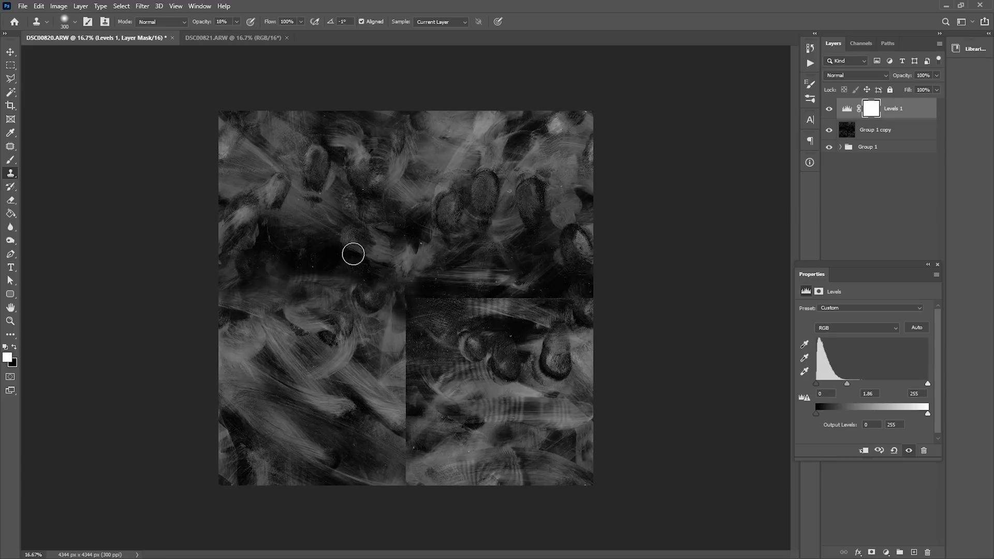
{"action": "key", "text": "alt+bracketleft"}
{"action": "mouse_move", "coordinate": [564, 301]}
{"action": "left_mouse_down"}
{"action": "mouse_move", "coordinate": [419, 295]}
{"action": "mouse_move", "coordinate": [409, 342]}
{"action": "left_mouse_up"}
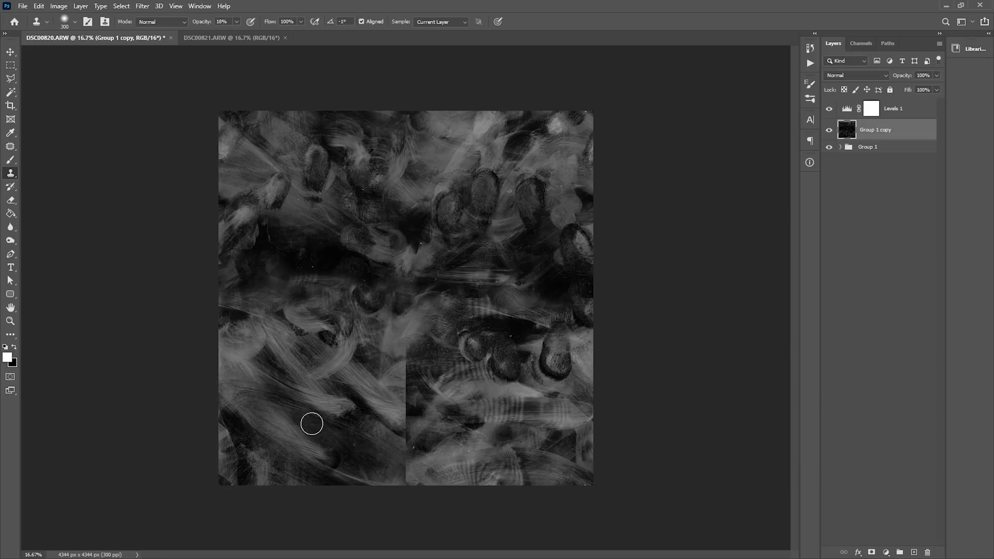
{"action": "mouse_move", "coordinate": [407, 468]}
{"action": "left_mouse_down"}
{"action": "mouse_move", "coordinate": [424, 452]}
{"action": "mouse_move", "coordinate": [363, 275]}
{"action": "left_mouse_up"}
{"action": "left_click_drag", "start_coordinate": [423, 466], "coordinate": [422, 440]}
{"action": "key", "text": "z"}
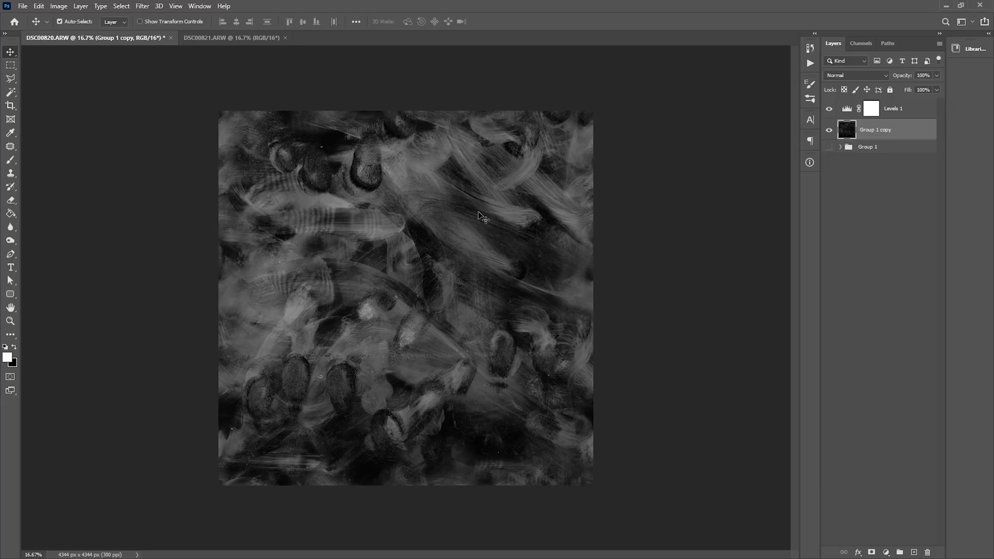
Shift the texture down-left and place duplicates to the right and top-left to check tiling.
{"action": "key", "text": "ctrl+t"}
{"action": "left_click_drag", "start_coordinate": [519, 212], "coordinate": [358, 326]}
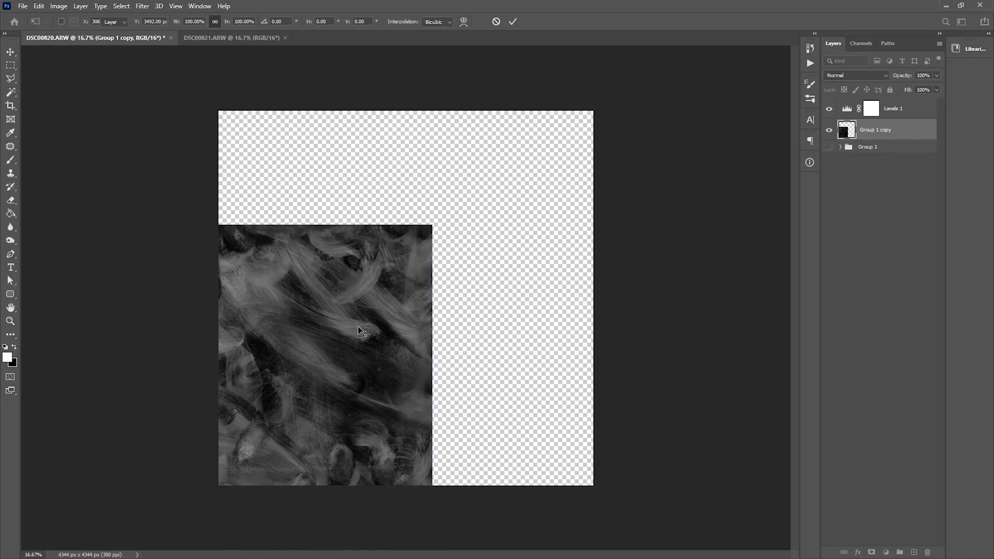
{"action": "key", "text": "Return"}
{"action": "left_click_drag", "start_coordinate": [420, 300], "coordinate": [634, 300]}
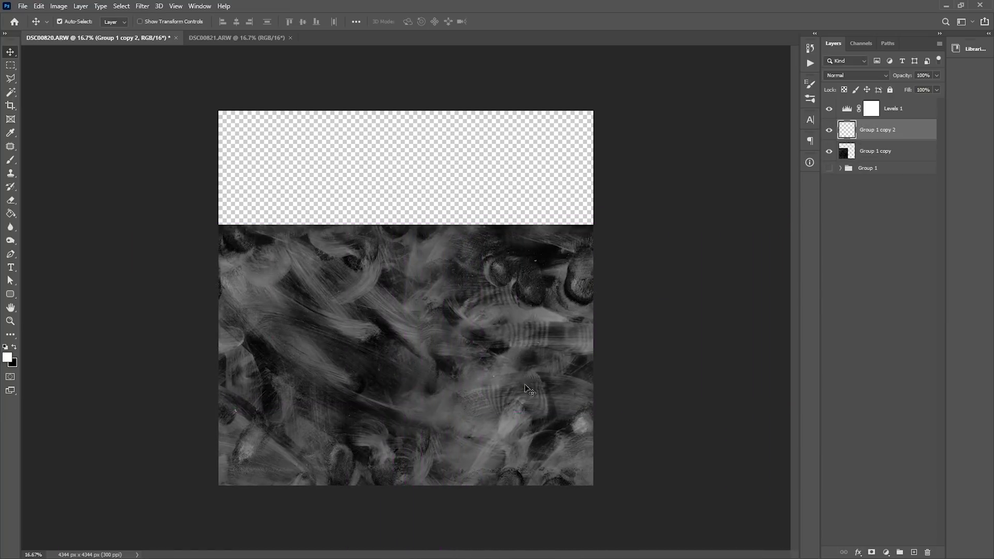
{"action": "left_click_drag", "start_coordinate": [527, 389], "coordinate": [178, 160]}
{"action": "key", "text": "ctrl+alt+a"}
{"action": "left_click_drag", "start_coordinate": [455, 383], "coordinate": [573, 384]}
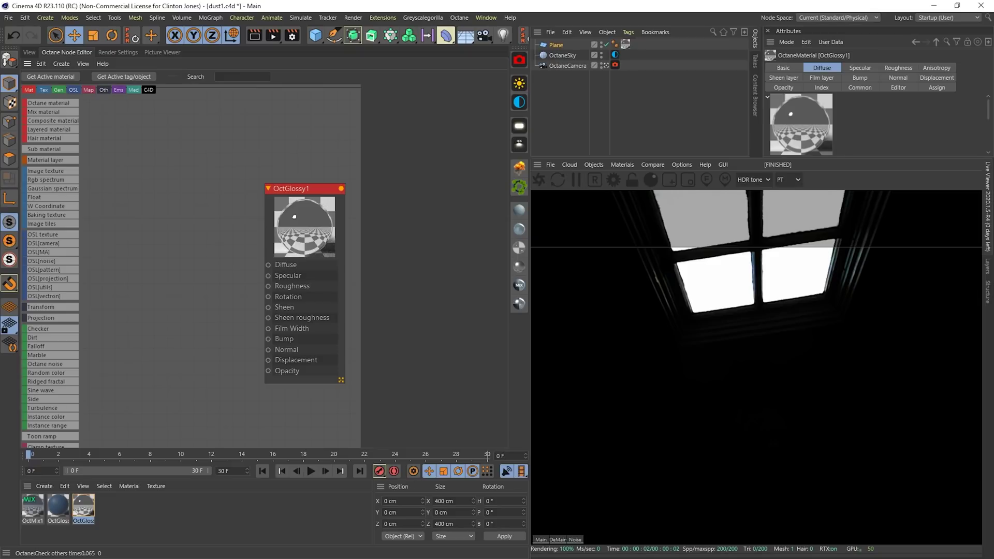
Load the texture as an ImageTexture node driving OctGlossy1's Roughness, with a Transform node attached.
{"action": "left_click_drag", "start_coordinate": [993, 290], "coordinate": [168, 229]}
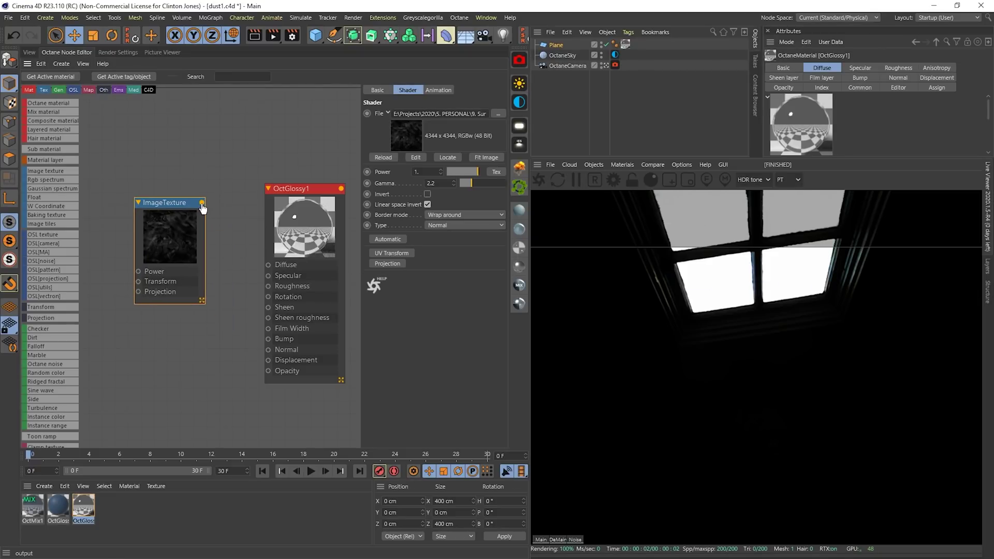
{"action": "left_click_drag", "start_coordinate": [202, 203], "coordinate": [262, 287]}
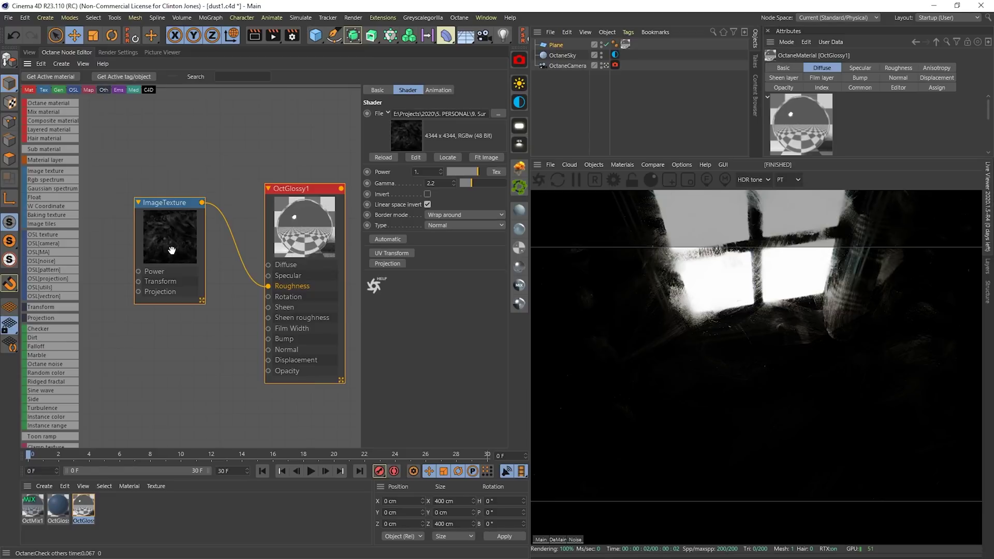
{"action": "left_click_drag", "start_coordinate": [171, 248], "coordinate": [180, 244]}
{"action": "left_click", "coordinate": [146, 276]}
{"action": "left_click", "coordinate": [185, 257]}
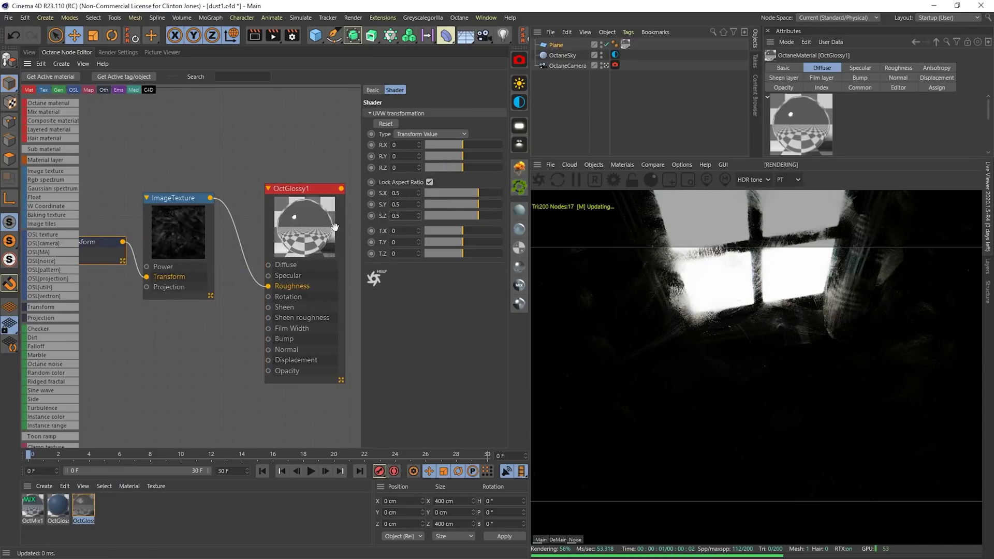
Set the ImageTexture gamma to 1, rearrange the nodes, and insert a gradient before Roughness.
{"action": "left_click_drag", "start_coordinate": [219, 228], "coordinate": [223, 229]}
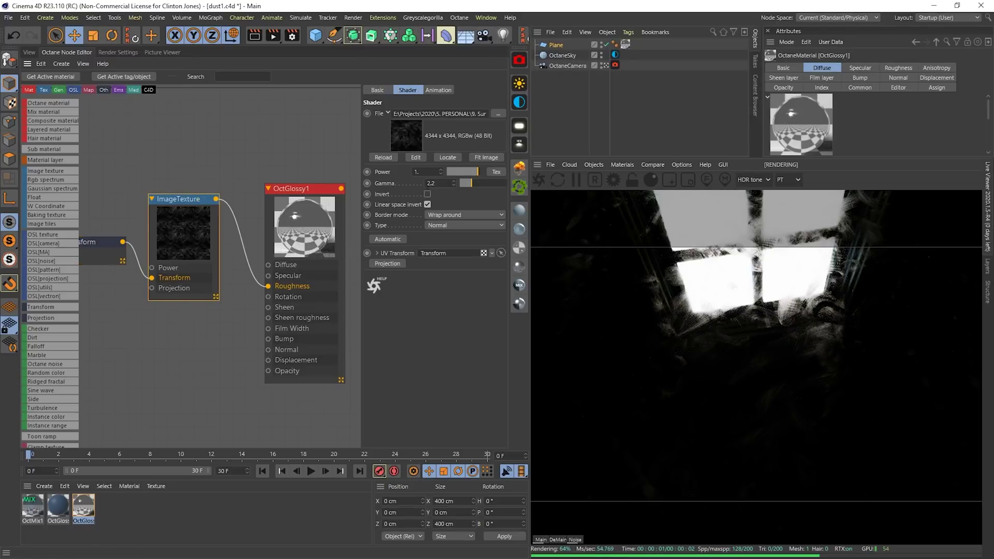
{"action": "type", "text": "1"}
{"action": "key", "text": "Return"}
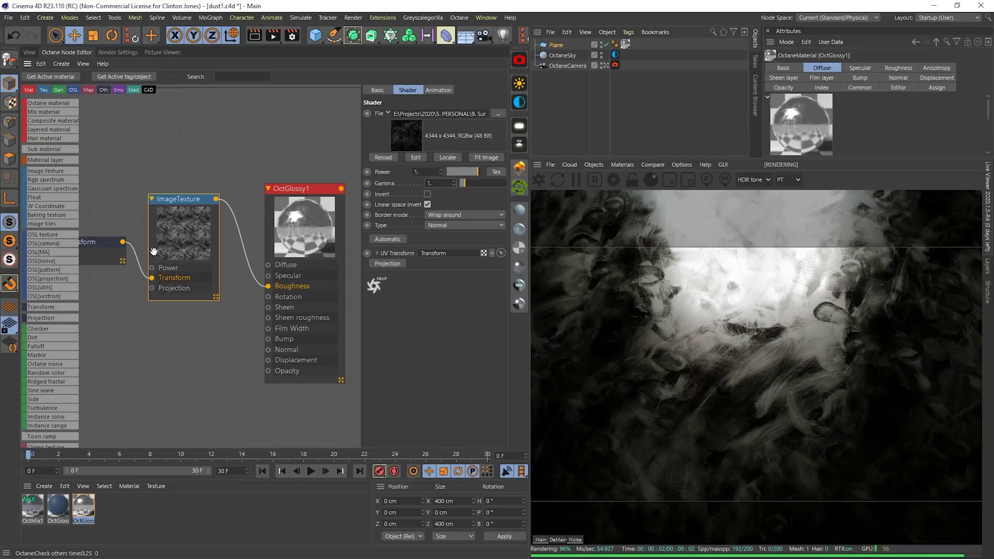
{"action": "left_click", "coordinate": [111, 252]}
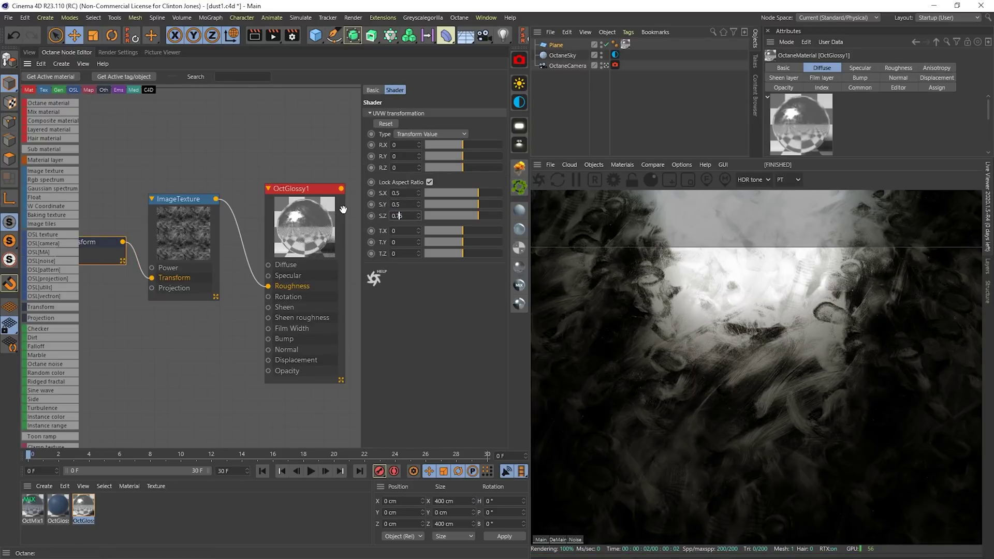
{"action": "left_click_drag", "start_coordinate": [298, 217], "coordinate": [322, 225]}
{"action": "left_click", "coordinate": [188, 239]}
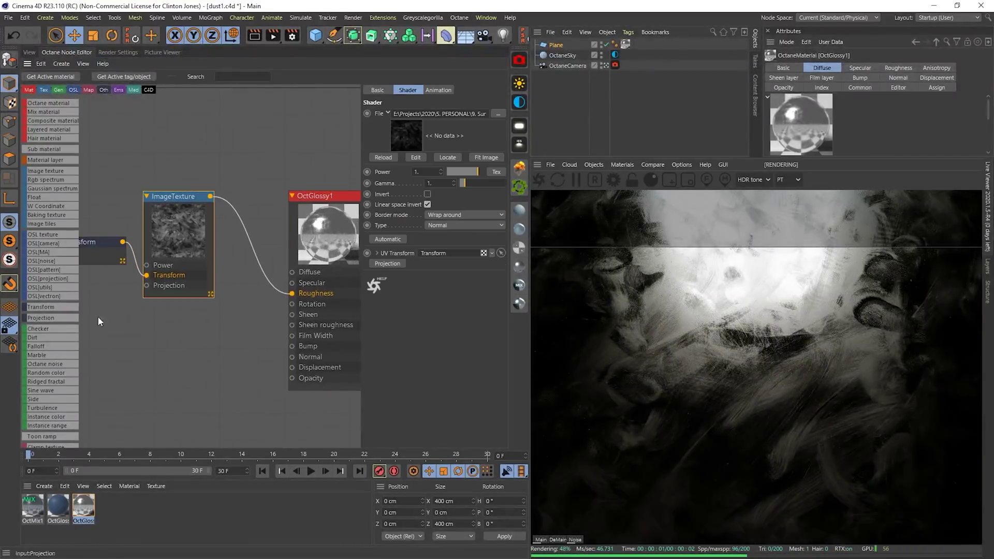
{"action": "scroll", "coordinate": [50, 266], "scroll_direction": "down", "scroll_amount": 4}
{"action": "left_click_drag", "start_coordinate": [49, 311], "coordinate": [246, 240]}
Drag the gradient's white knot left and black knot right to increase roughness contrast.
{"action": "left_click_drag", "start_coordinate": [498, 220], "coordinate": [479, 220]}
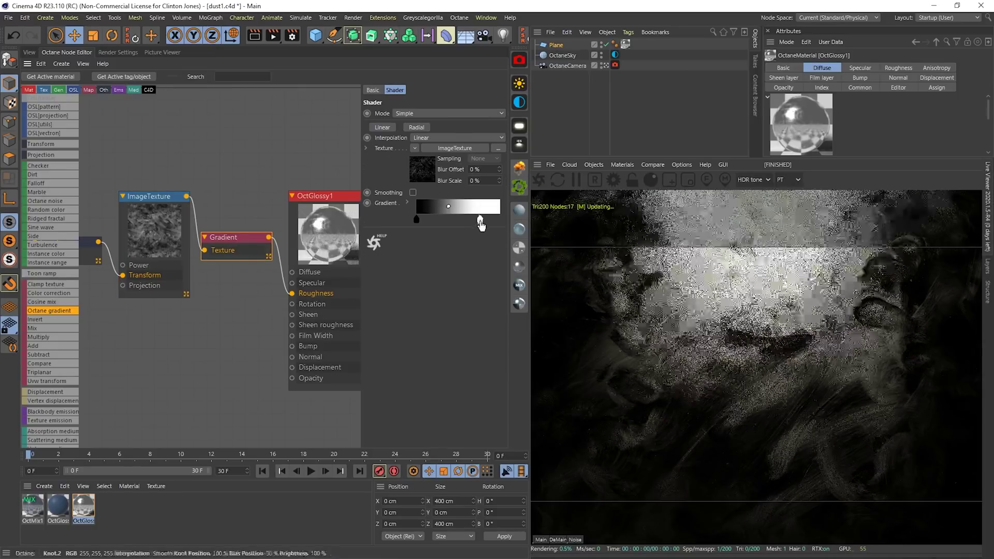
{"action": "mouse_move", "coordinate": [418, 220]}
{"action": "left_mouse_down"}
{"action": "mouse_move", "coordinate": [436, 223]}
{"action": "mouse_move", "coordinate": [424, 228]}
{"action": "left_mouse_up"}
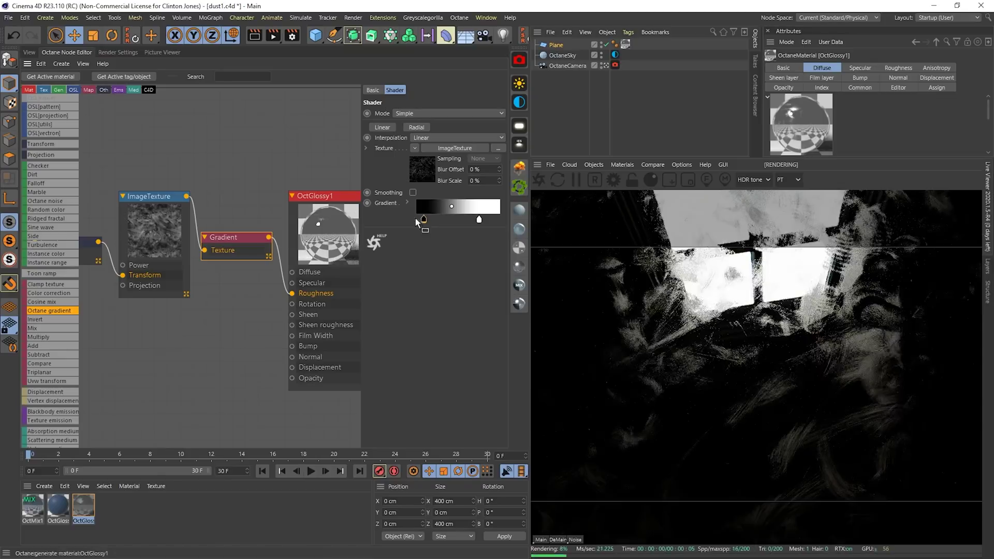
{"action": "left_click_drag", "start_coordinate": [422, 223], "coordinate": [420, 223]}
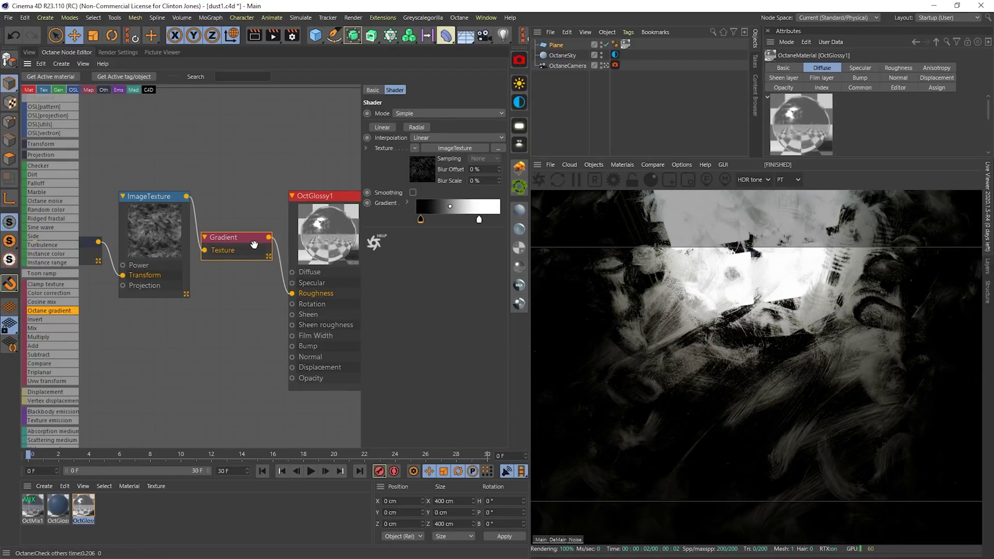
{"action": "left_click_drag", "start_coordinate": [239, 250], "coordinate": [240, 245]}
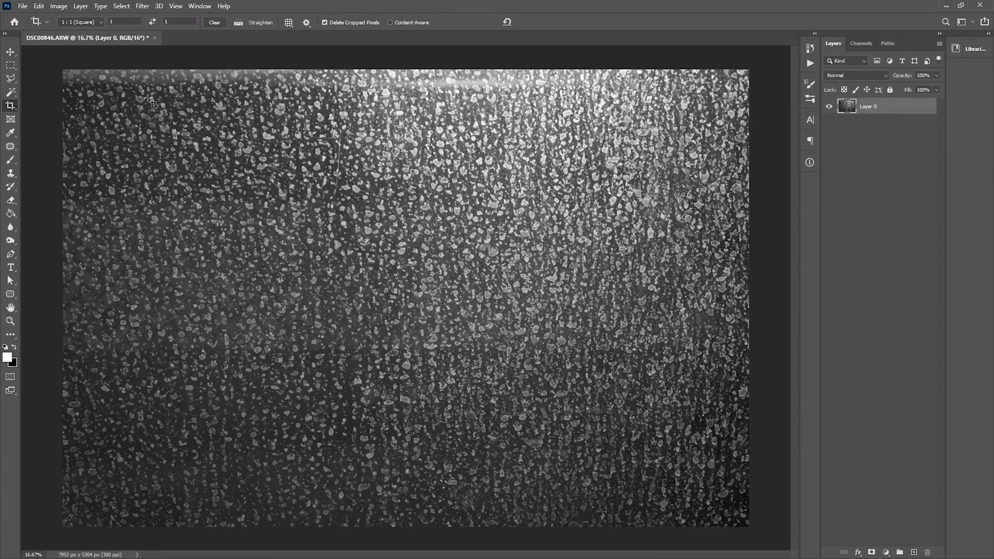
Crop the water-spot photo to a 5034 × 5034 px square and deselect Black & White 1.
{"action": "left_click_drag", "start_coordinate": [151, 94], "coordinate": [745, 530]}
{"action": "key", "text": "Return"}
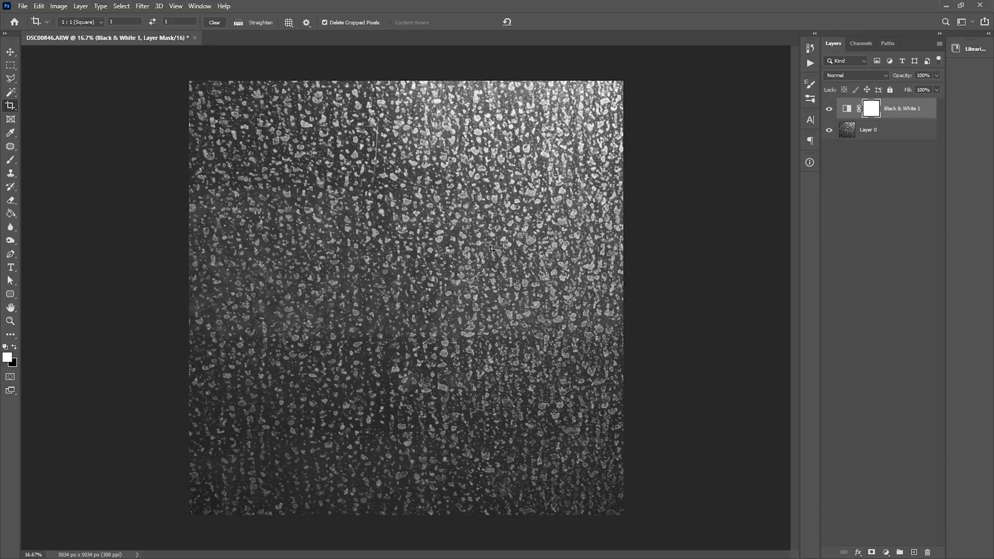
{"action": "left_click", "coordinate": [838, 150]}
Add a Levels layer with black input 33, zoom in to inspect the spots, then close Properties.
{"action": "left_click", "coordinate": [881, 552]}
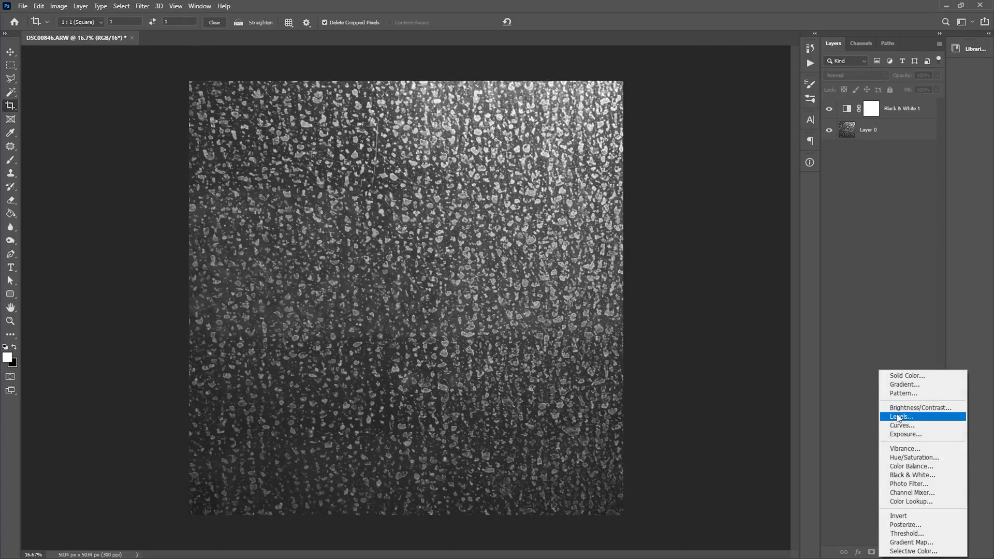
{"action": "left_click", "coordinate": [899, 418]}
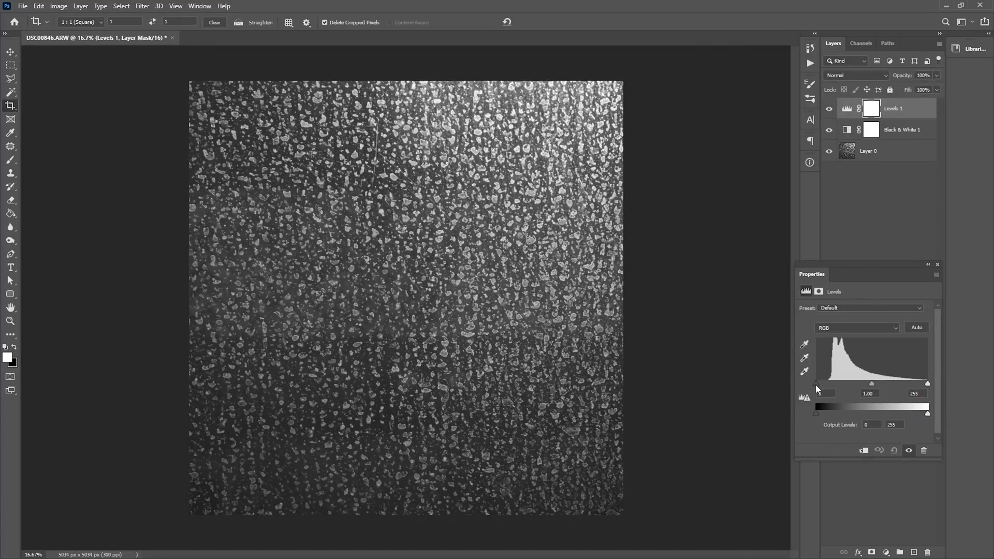
{"action": "left_click_drag", "start_coordinate": [817, 387], "coordinate": [830, 388]}
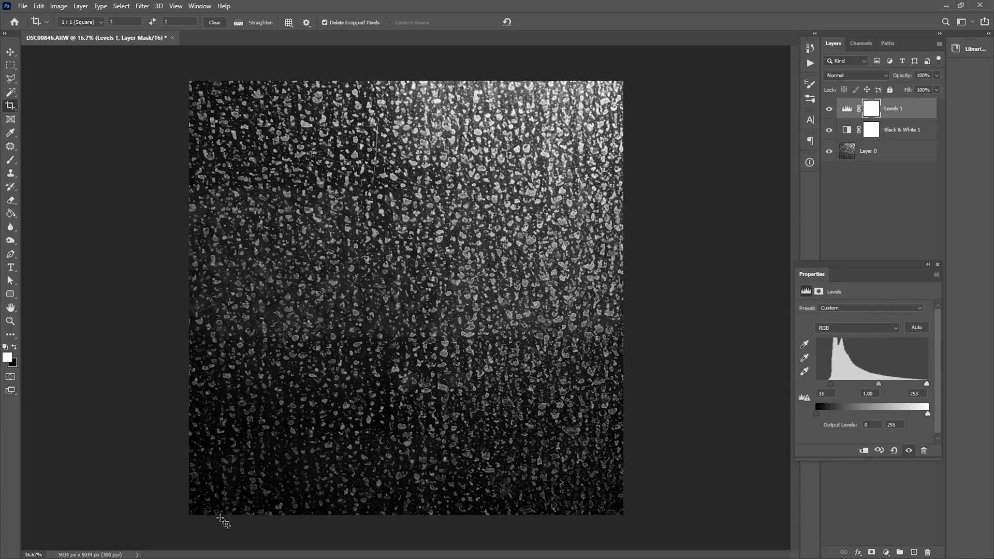
{"action": "key", "text": "z"}
{"action": "left_click_drag", "start_coordinate": [220, 490], "coordinate": [217, 485]}
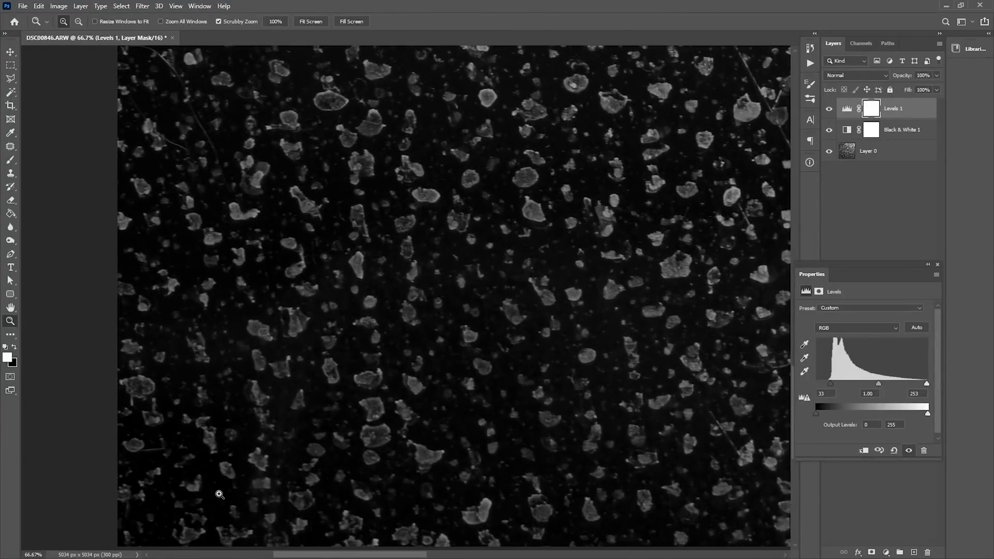
{"action": "left_click_drag", "start_coordinate": [215, 496], "coordinate": [216, 472]}
{"action": "left_click_drag", "start_coordinate": [379, 349], "coordinate": [443, 310]}
{"action": "left_click", "coordinate": [443, 310], "text": "alt"}
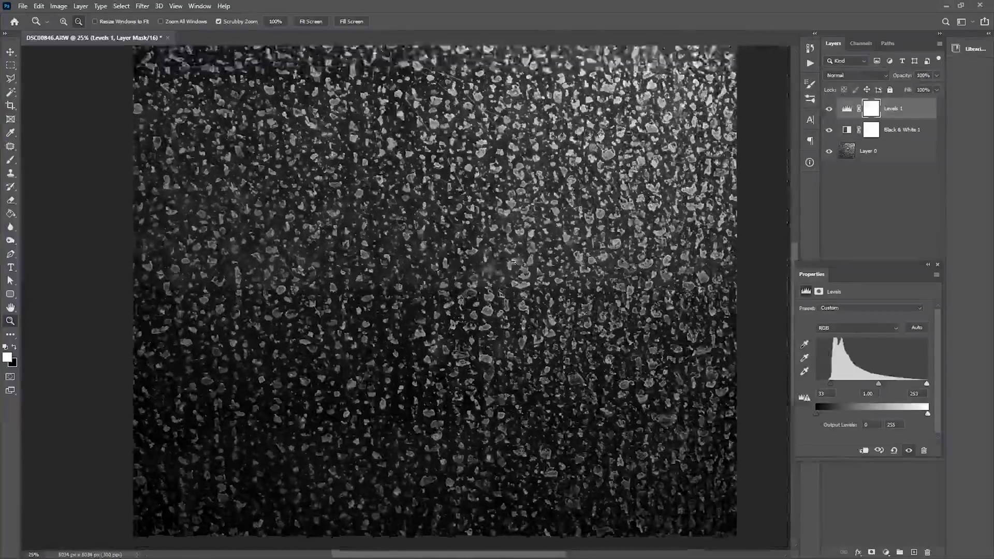
{"action": "left_click_drag", "start_coordinate": [367, 301], "coordinate": [363, 317]}
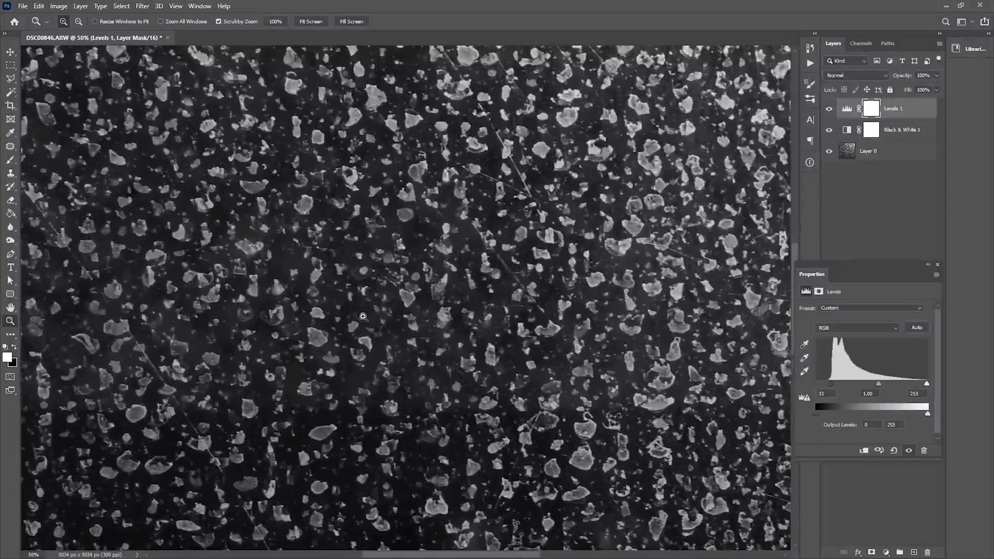
{"action": "left_click", "coordinate": [378, 314], "text": "alt"}
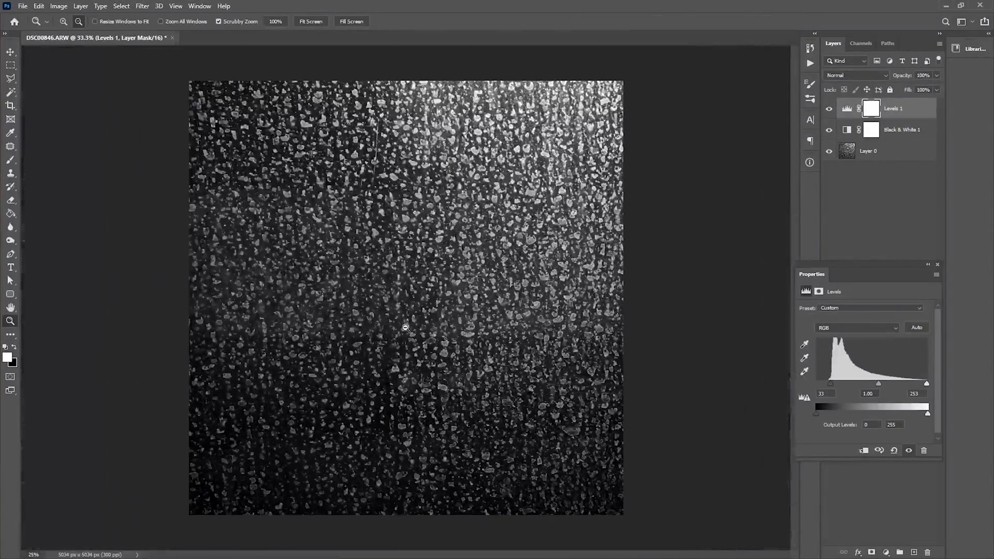
{"action": "left_click", "coordinate": [855, 220]}
{"action": "left_click", "coordinate": [937, 265]}
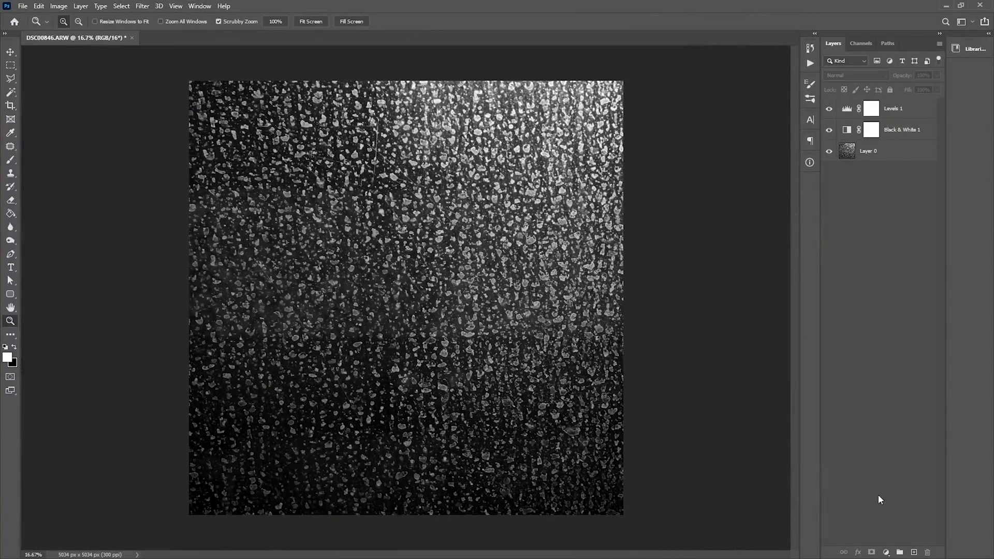
Add a Levels 2 adjustment with midtones 0.68 and black point 35.
{"action": "left_click", "coordinate": [886, 552]}
{"action": "left_click", "coordinate": [903, 416]}
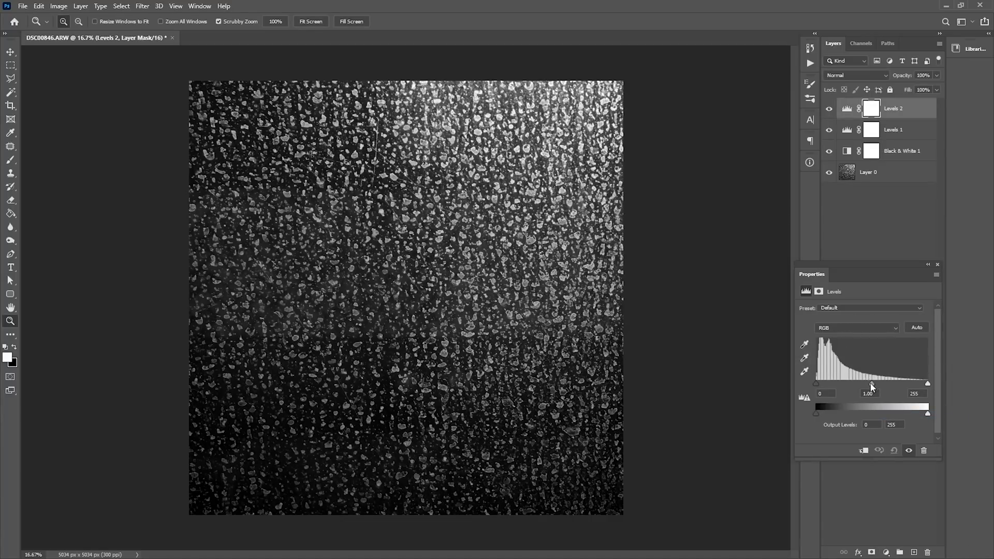
{"action": "left_click_drag", "start_coordinate": [869, 385], "coordinate": [886, 383]}
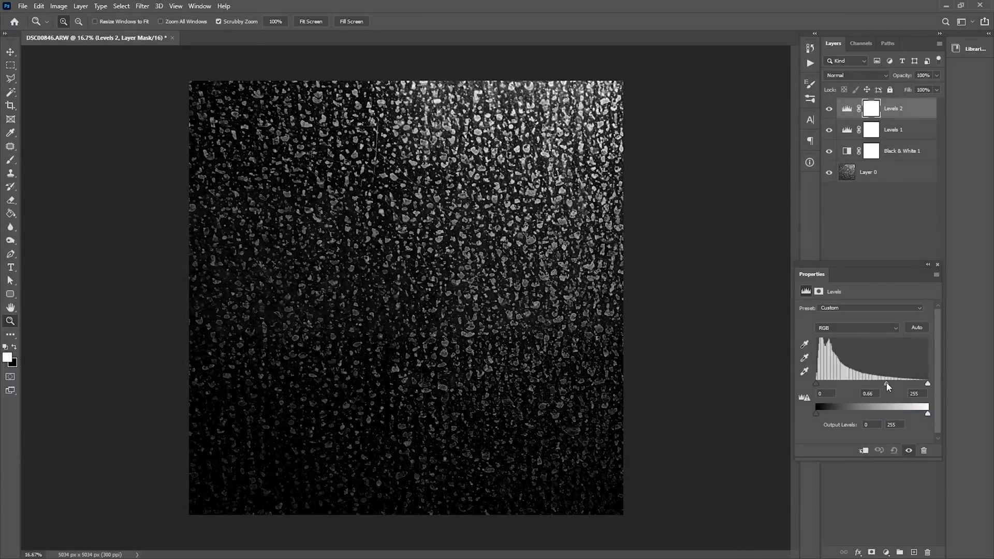
{"action": "left_click_drag", "start_coordinate": [817, 384], "coordinate": [830, 384]}
{"action": "left_click", "coordinate": [399, 289]}
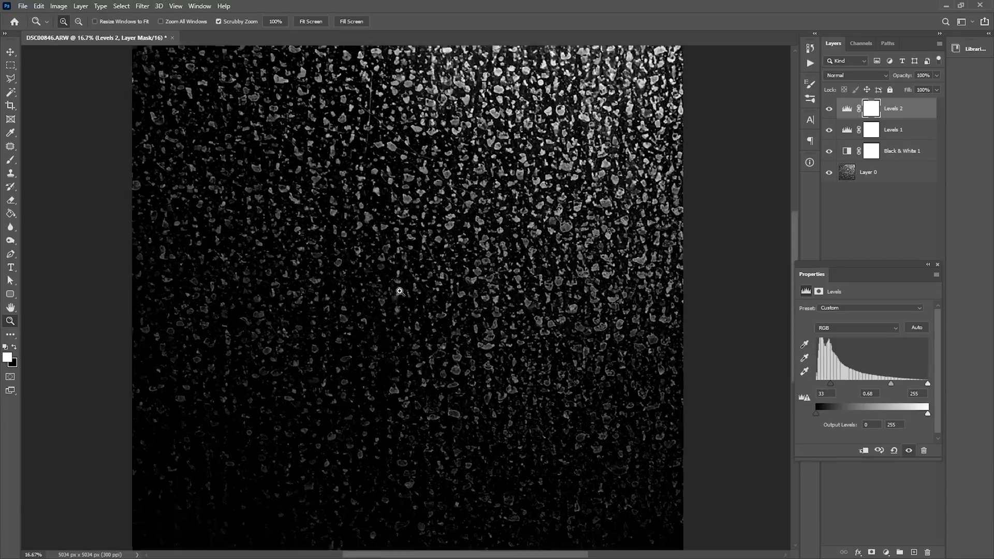
{"action": "left_click", "coordinate": [422, 304]}
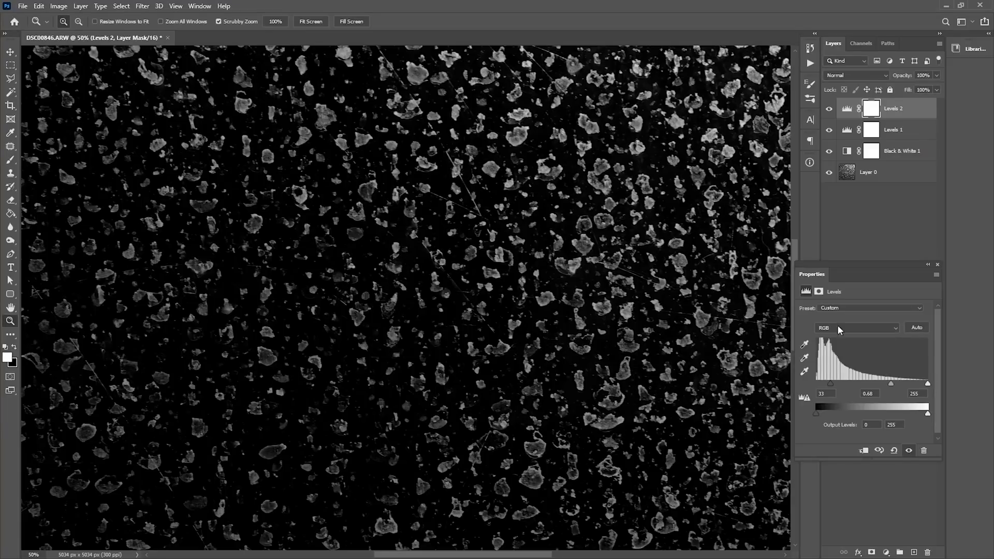
{"action": "mouse_move", "coordinate": [831, 386]}
{"action": "left_mouse_down"}
{"action": "mouse_move", "coordinate": [866, 386]}
{"action": "mouse_move", "coordinate": [818, 384]}
{"action": "mouse_move", "coordinate": [833, 387]}
{"action": "left_mouse_up"}
Close the Levels properties, target the Levels 2 mask, and pick the Brush tool.
{"action": "left_click", "coordinate": [436, 282], "text": "alt"}
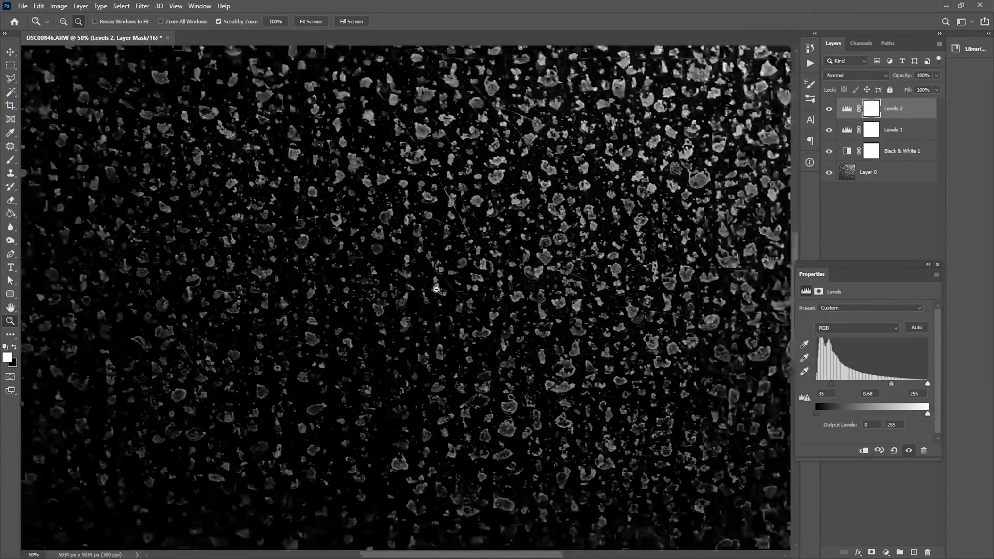
{"action": "left_click", "coordinate": [362, 341], "text": "alt"}
{"action": "left_click", "coordinate": [292, 397], "text": "alt"}
{"action": "left_click_drag", "start_coordinate": [200, 507], "coordinate": [204, 483]}
{"action": "left_click_drag", "start_coordinate": [471, 359], "coordinate": [532, 281]}
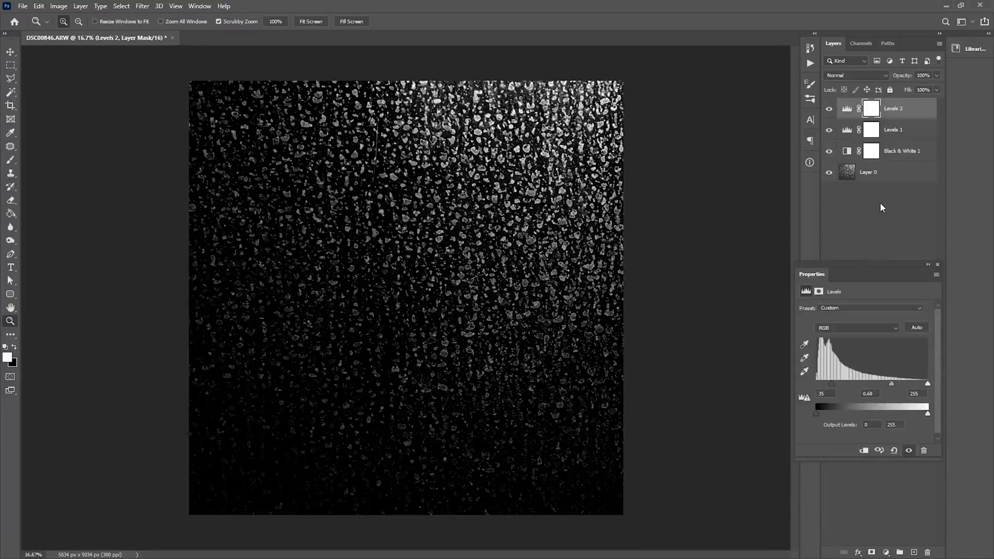
{"action": "left_click", "coordinate": [916, 209]}
{"action": "left_click", "coordinate": [937, 264]}
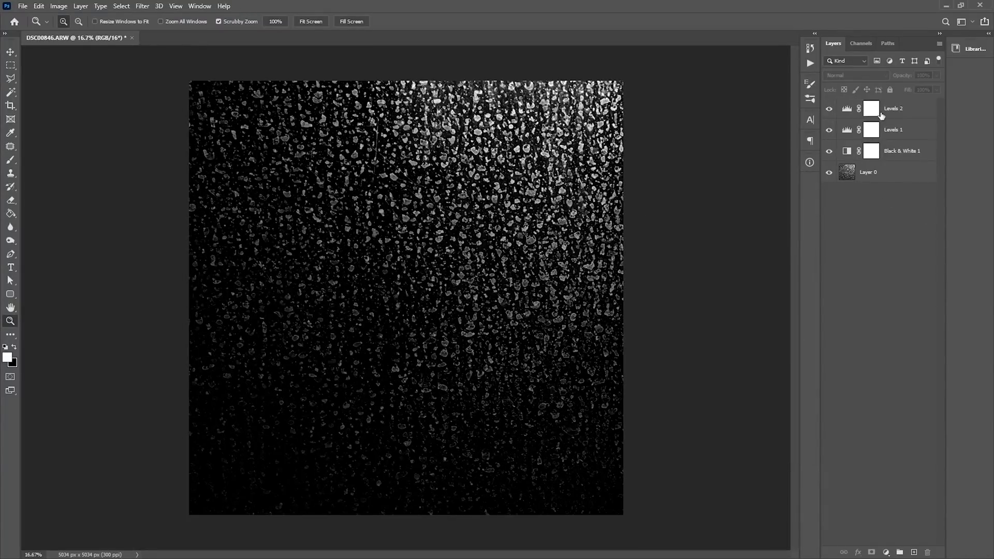
{"action": "left_click", "coordinate": [872, 113]}
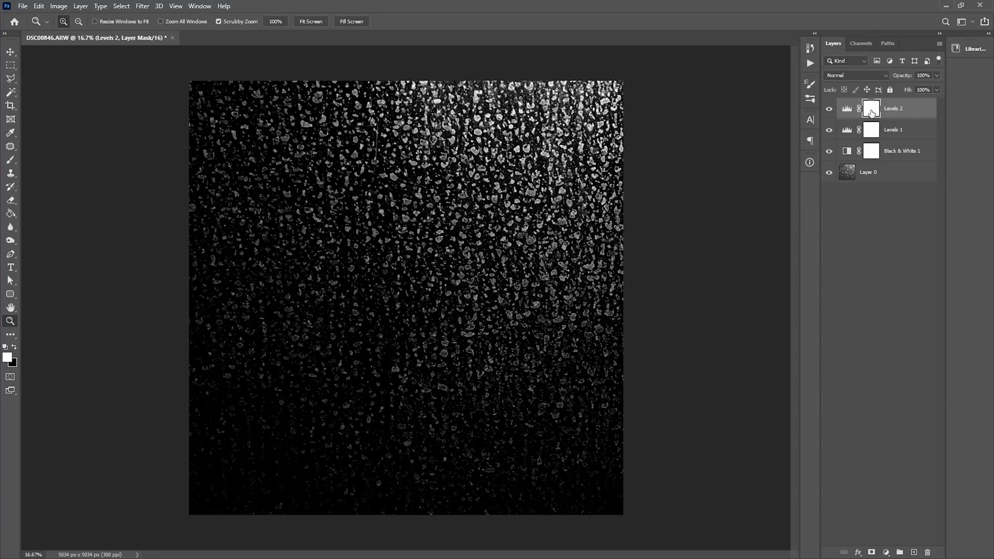
{"action": "left_click", "coordinate": [13, 162]}
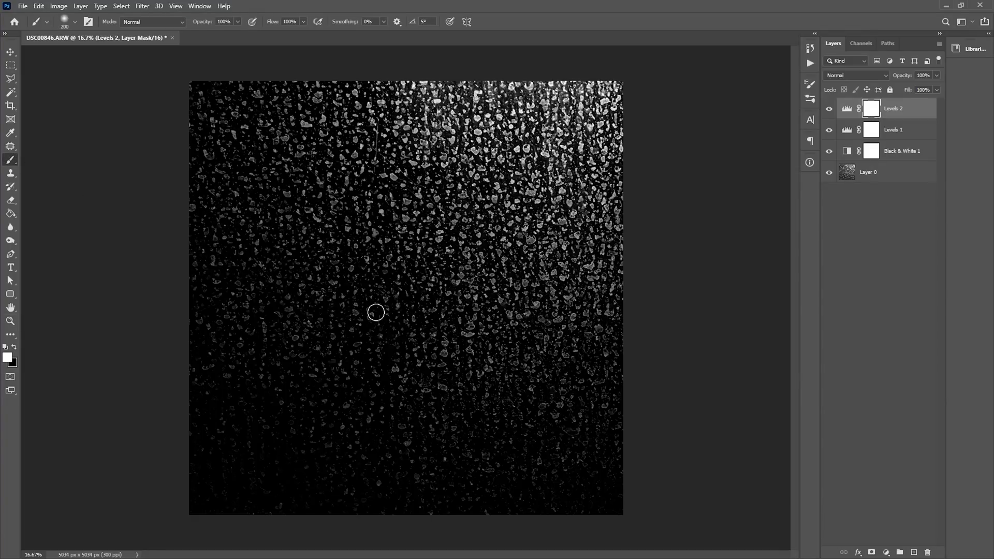
Paint black over the lower-left of the Levels 2 mask with a large brush, then refill it white.
{"action": "key", "text": "bracketright"}
{"action": "key", "text": "bracketright"}
{"action": "key", "text": "bracketright"}
{"action": "key", "text": "bracketright"}
{"action": "key", "text": "bracketright"}
{"action": "key", "text": "bracketright"}
{"action": "key", "text": "bracketright"}
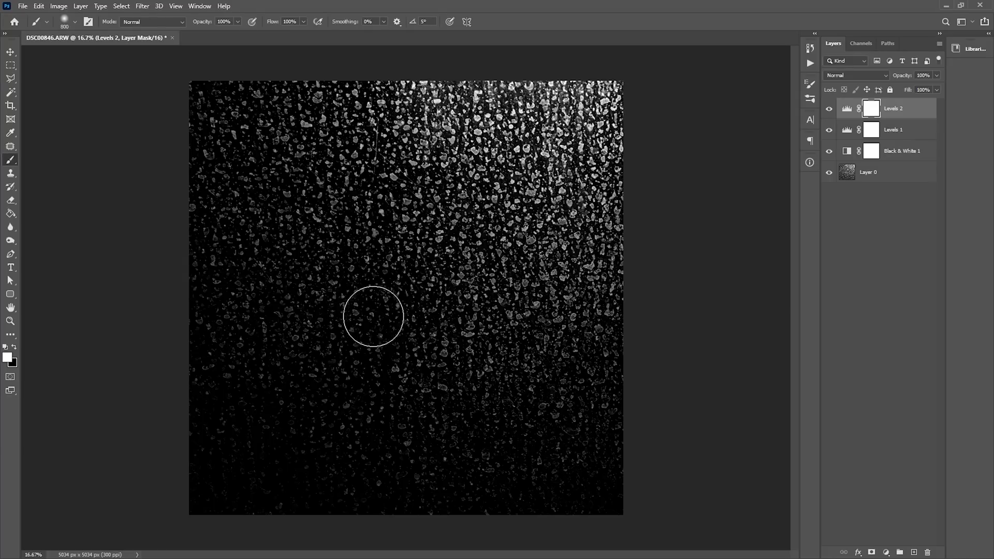
{"action": "key", "text": "bracketright"}
{"action": "left_click", "coordinate": [14, 347]}
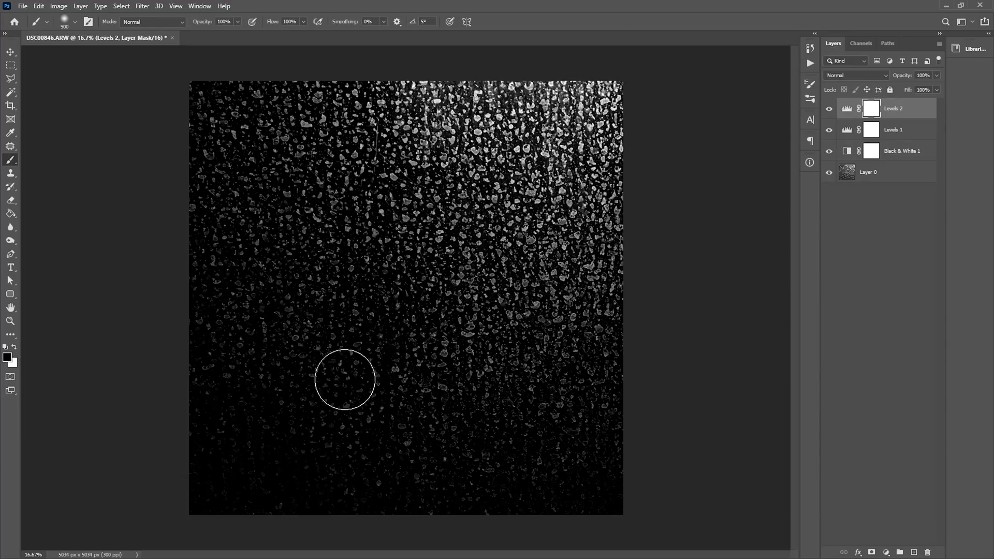
{"action": "mouse_move", "coordinate": [303, 467]}
{"action": "left_mouse_down"}
{"action": "mouse_move", "coordinate": [216, 452]}
{"action": "mouse_move", "coordinate": [216, 355]}
{"action": "mouse_move", "coordinate": [361, 525]}
{"action": "mouse_move", "coordinate": [328, 453]}
{"action": "mouse_move", "coordinate": [206, 304]}
{"action": "left_mouse_up"}
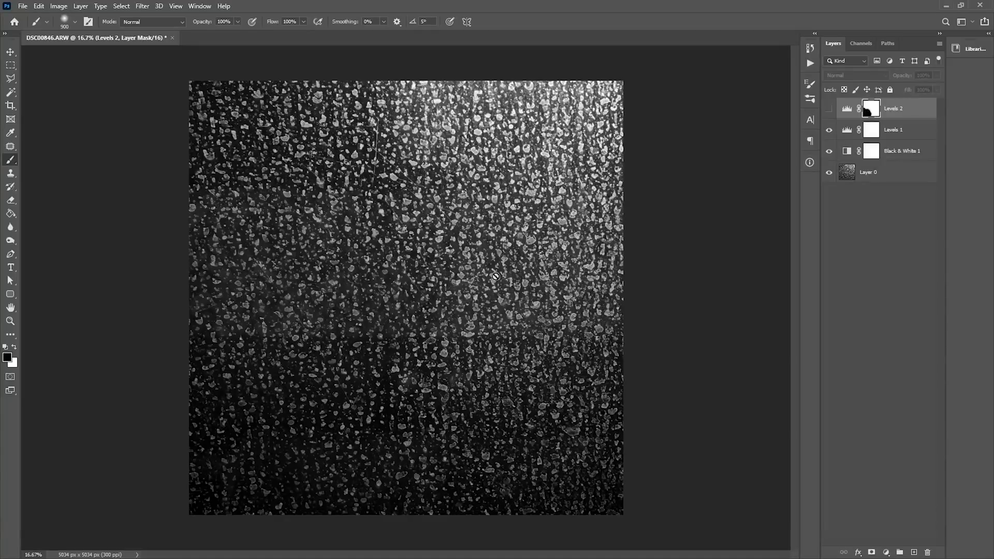
{"action": "key", "text": "ctrl+comma"}
{"action": "key", "text": "ctrl+BackSpace"}
{"action": "left_click", "coordinate": [237, 21]}
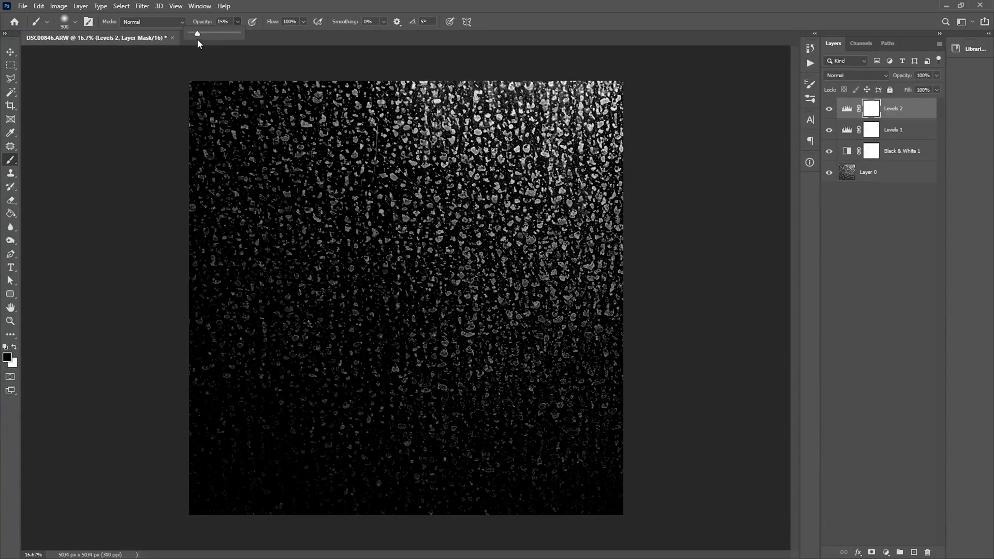
Softly paint the Levels 2 mask at 13% opacity across the left side and middle.
{"action": "left_click_drag", "start_coordinate": [197, 33], "coordinate": [196, 34]}
{"action": "key", "text": "bracketright"}
{"action": "key", "text": "bracketright"}
{"action": "key", "text": "bracketright"}
{"action": "key", "text": "bracketright"}
{"action": "key", "text": "bracketright"}
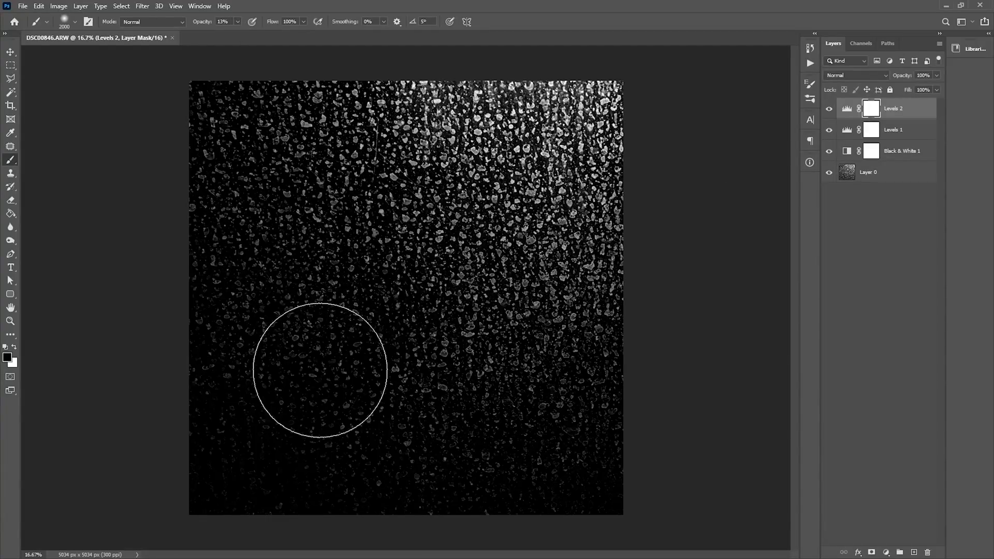
{"action": "key", "text": "bracketright"}
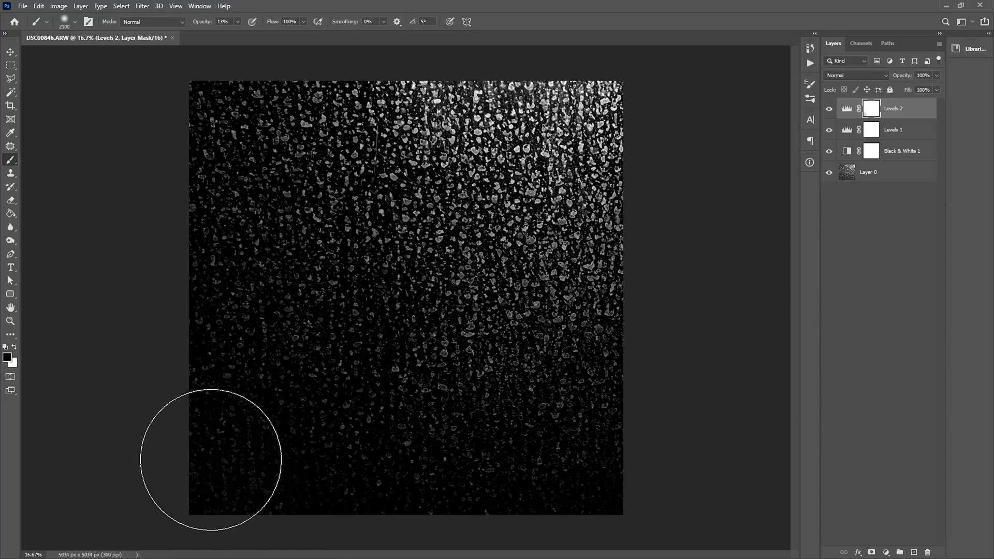
{"action": "left_click_drag", "start_coordinate": [243, 344], "coordinate": [232, 109]}
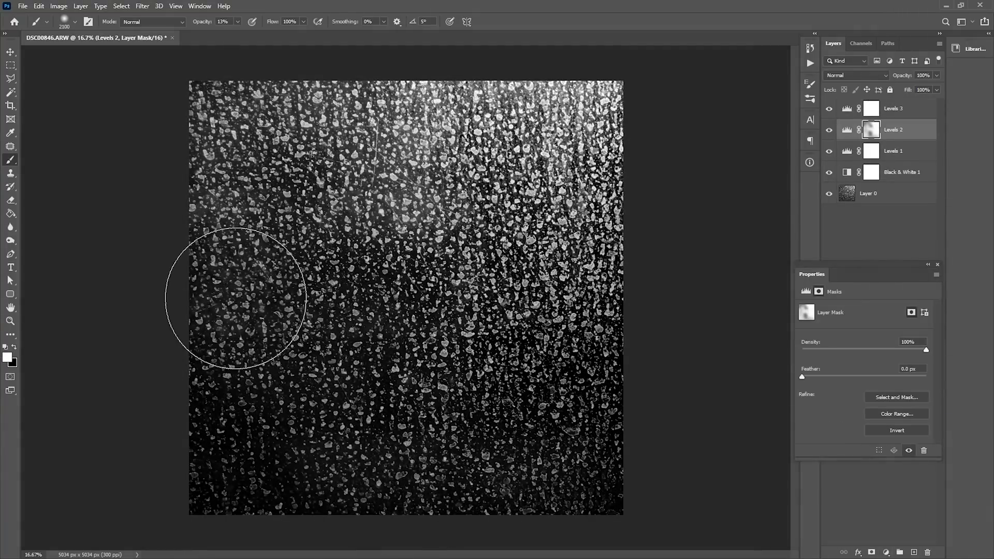
{"action": "mouse_move", "coordinate": [235, 298]}
{"action": "left_mouse_down"}
{"action": "mouse_move", "coordinate": [421, 299]}
{"action": "mouse_move", "coordinate": [594, 366]}
{"action": "mouse_move", "coordinate": [476, 285]}
{"action": "mouse_move", "coordinate": [522, 168]}
{"action": "left_mouse_up"}
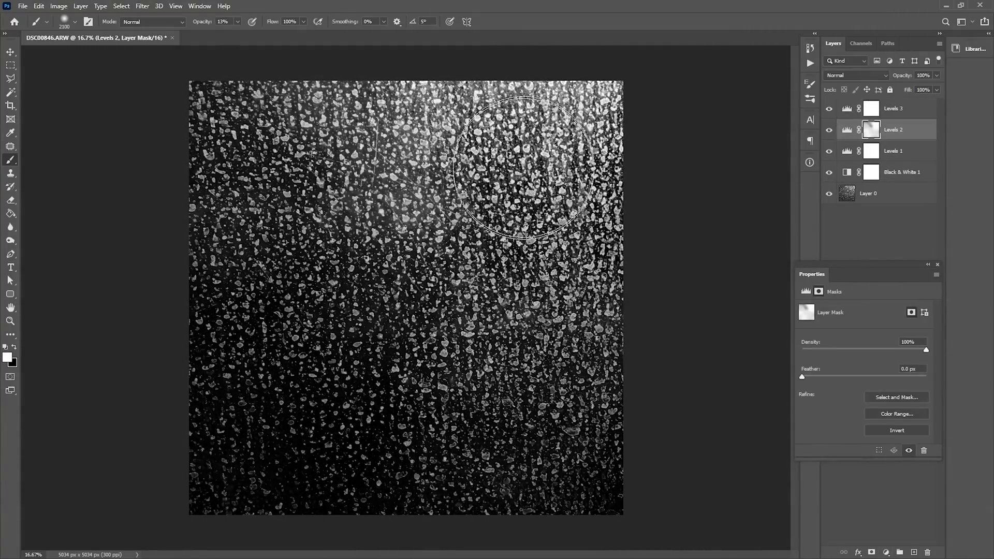
Add Levels 4 below Levels 3, set its midtones to 0.27, and select its mask.
{"action": "left_click", "coordinate": [886, 224]}
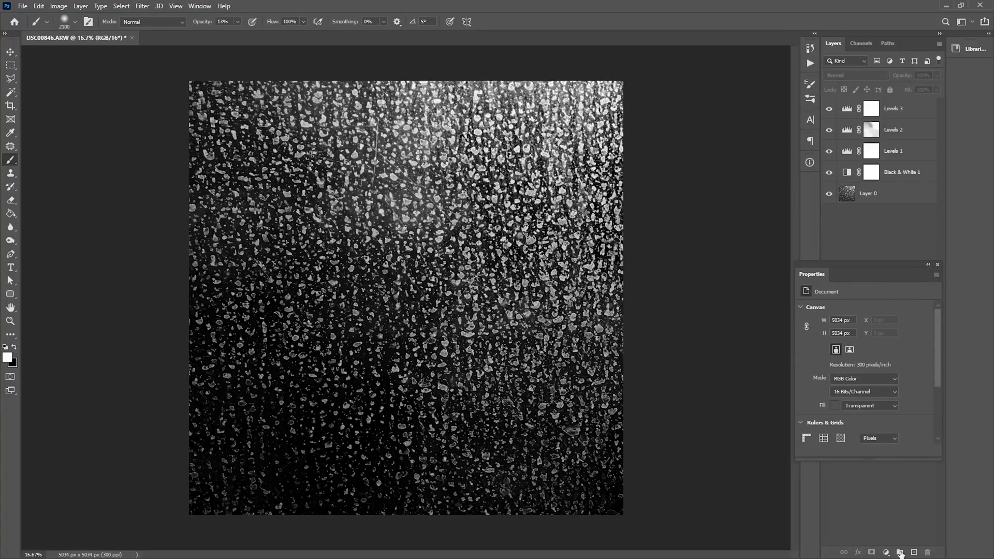
{"action": "left_click", "coordinate": [885, 552]}
{"action": "left_click", "coordinate": [903, 413]}
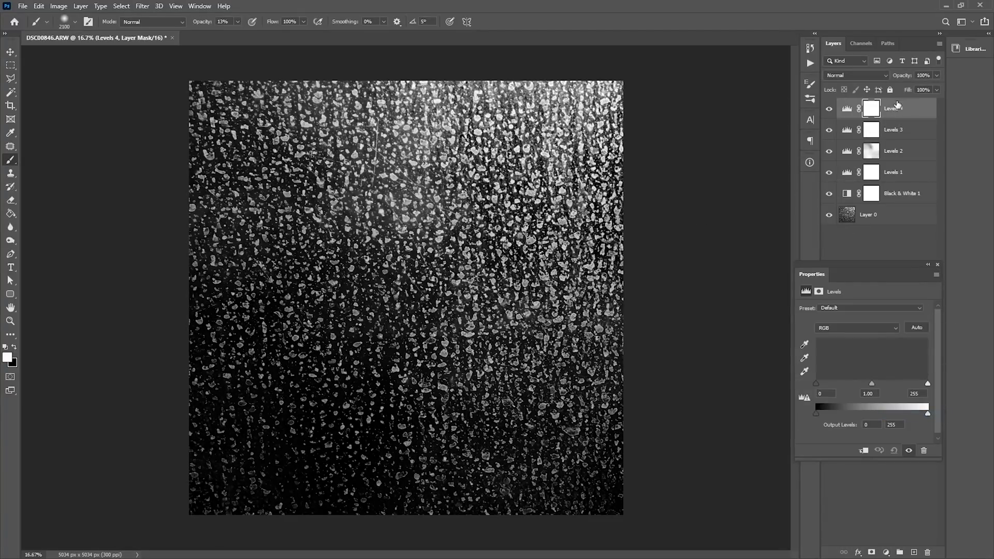
{"action": "left_click_drag", "start_coordinate": [897, 105], "coordinate": [892, 131]}
{"action": "left_click", "coordinate": [828, 109]}
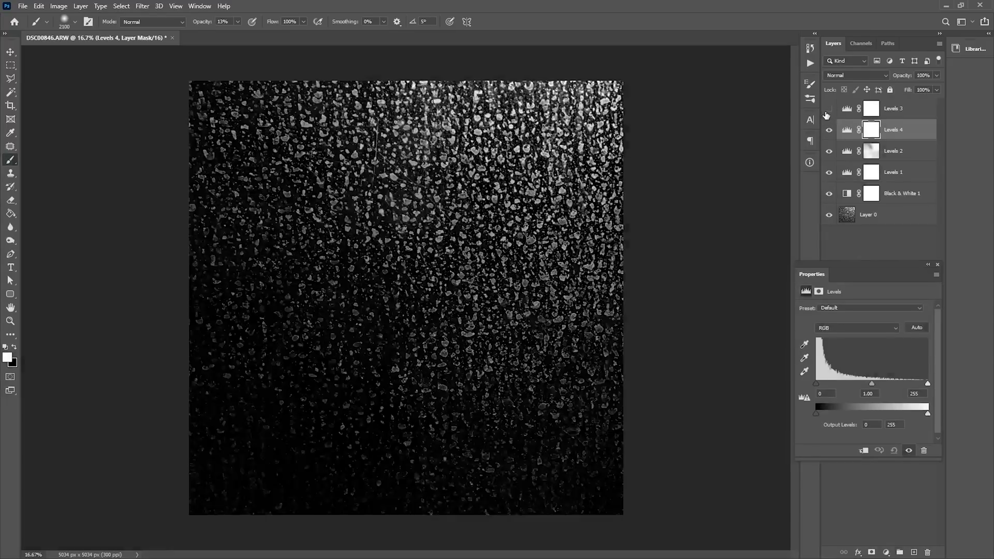
{"action": "left_click", "coordinate": [829, 109]}
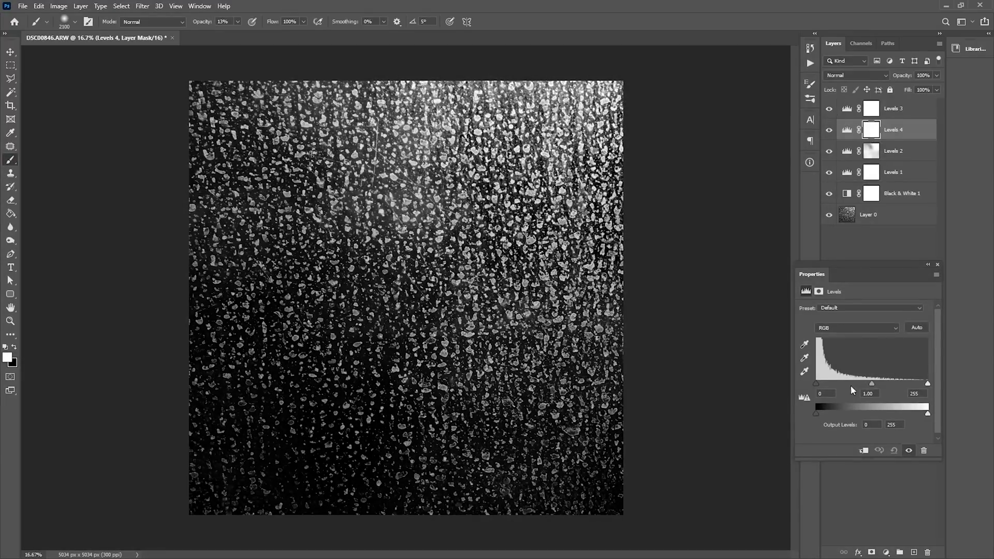
{"action": "left_click_drag", "start_coordinate": [872, 386], "coordinate": [910, 387]}
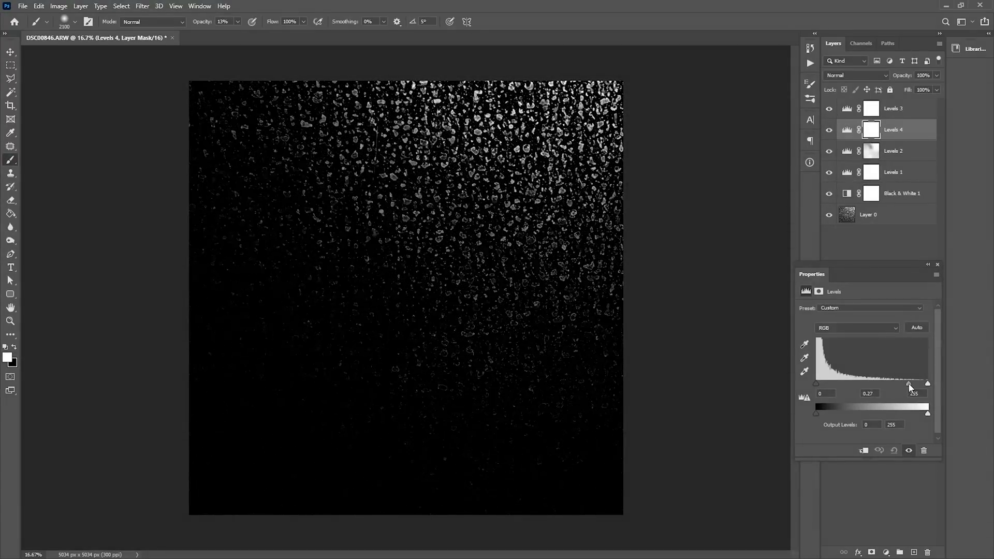
{"action": "left_click", "coordinate": [871, 130]}
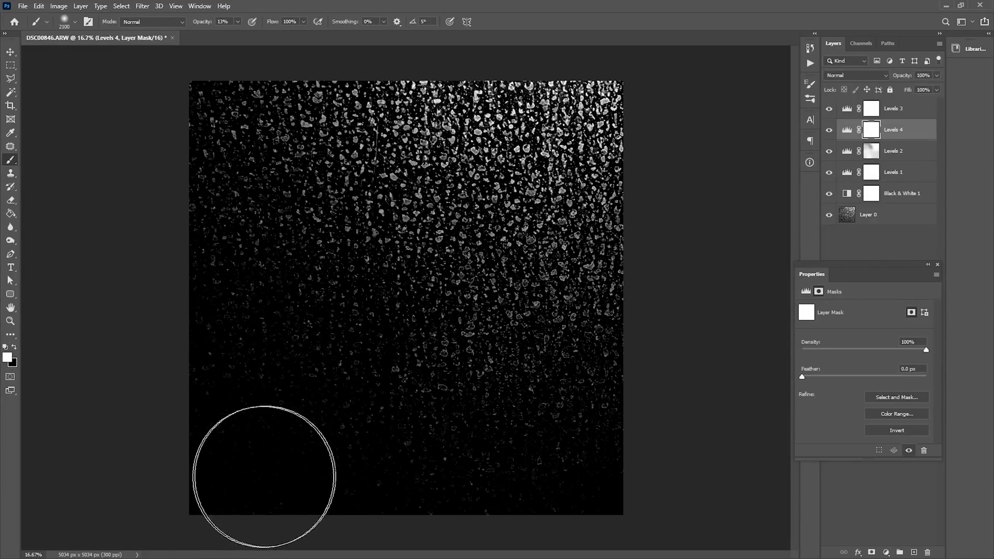
Fill the Levels 4 mask with a diagonal Foreground to Background gradient and set output white to 152.
{"action": "key", "text": "g"}
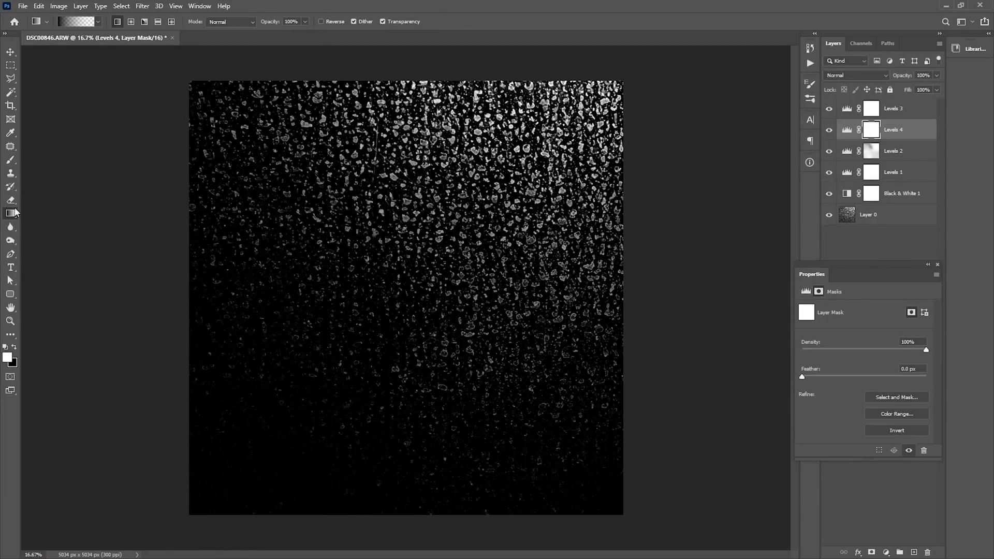
{"action": "left_click", "coordinate": [77, 23]}
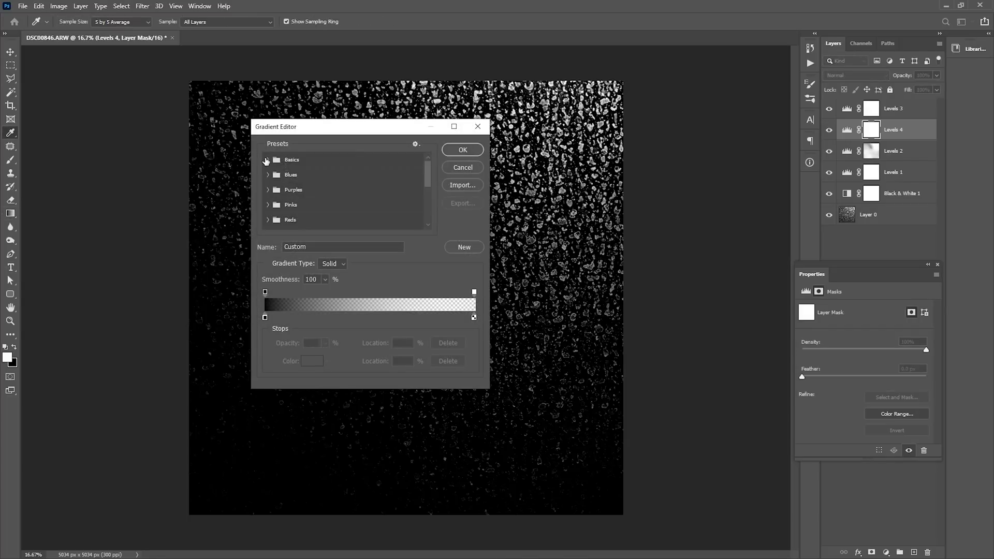
{"action": "left_click", "coordinate": [267, 160]}
{"action": "left_click", "coordinate": [281, 176]}
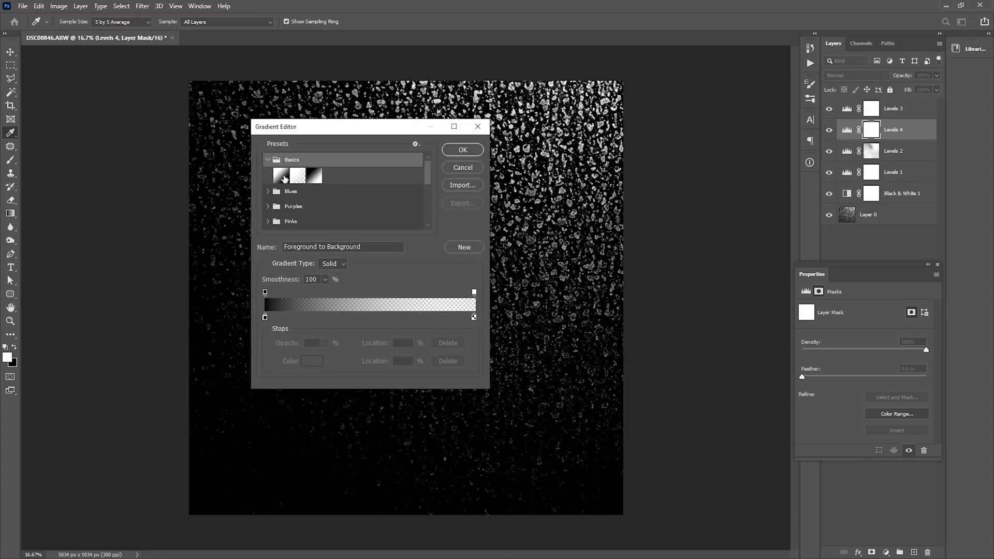
{"action": "left_click", "coordinate": [464, 150]}
{"action": "left_click_drag", "start_coordinate": [561, 143], "coordinate": [204, 502]}
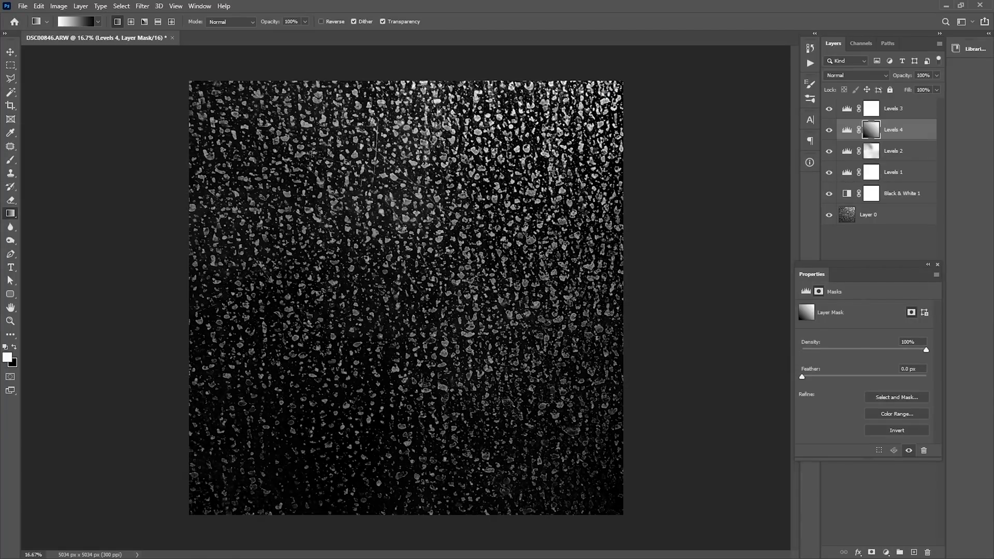
{"action": "left_click", "coordinate": [805, 292]}
{"action": "left_click_drag", "start_coordinate": [928, 413], "coordinate": [884, 414]}
{"action": "left_click_drag", "start_coordinate": [404, 88], "coordinate": [363, 155]}
{"action": "left_click_drag", "start_coordinate": [595, 103], "coordinate": [472, 258]}
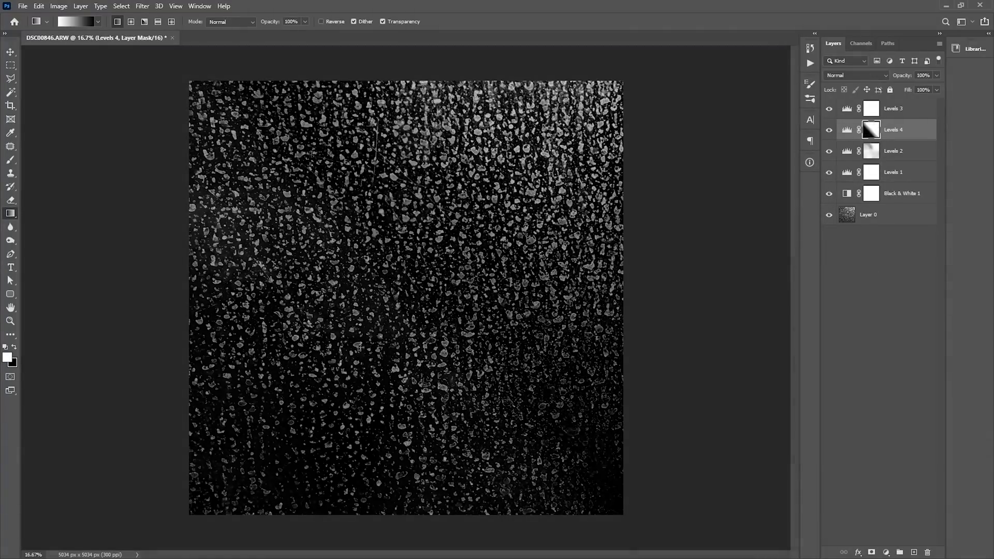
Add Levels 5 with an inverted black mask and paint it white over the upper right.
{"action": "key", "text": "b"}
{"action": "key", "text": "x"}
{"action": "left_click", "coordinate": [885, 551]}
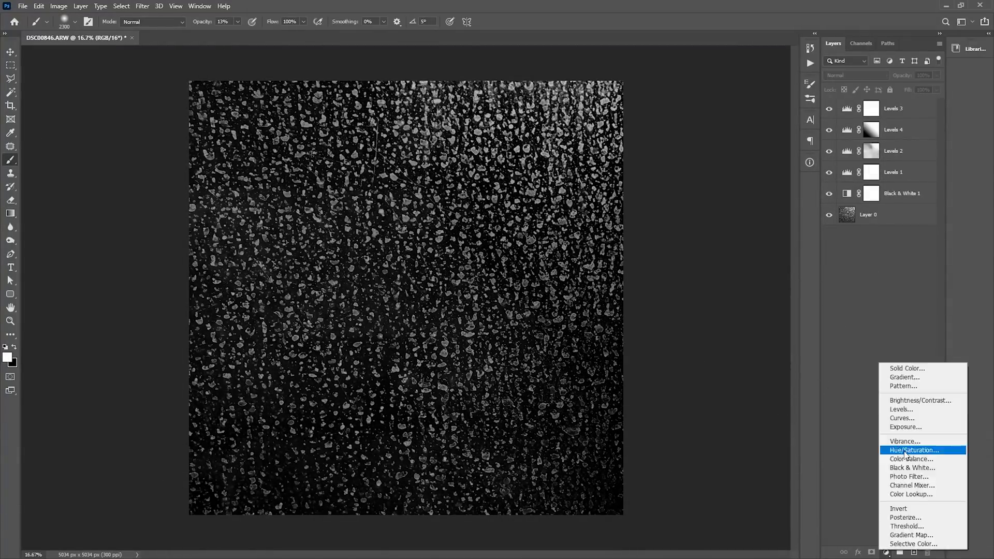
{"action": "left_click", "coordinate": [901, 409]}
{"action": "key", "text": "ctrl+i"}
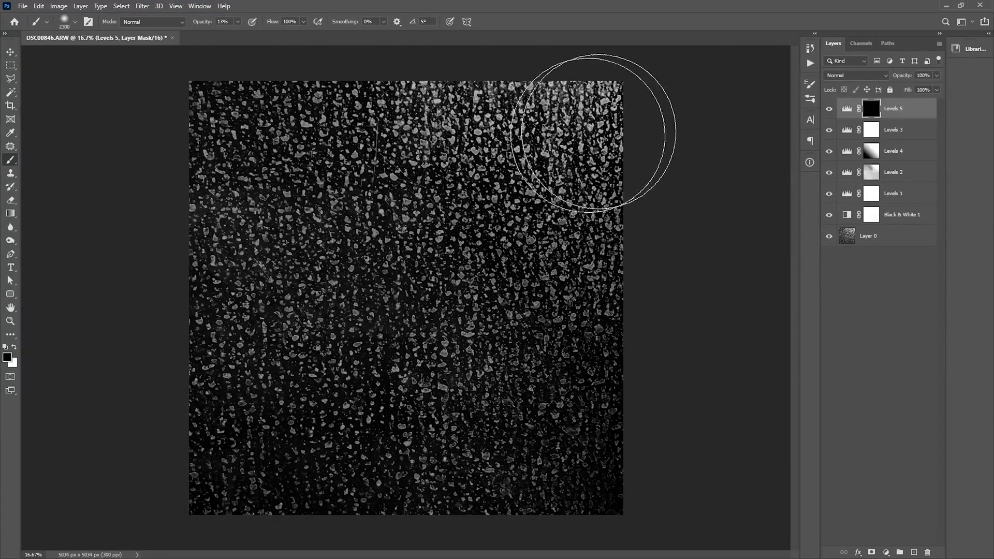
{"action": "key", "text": "x"}
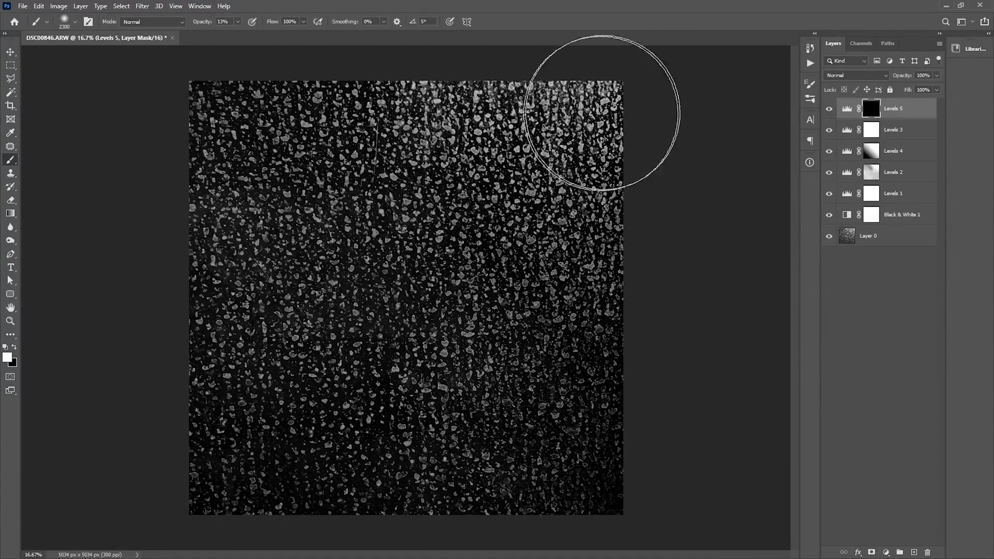
{"action": "mouse_move", "coordinate": [557, 121]}
{"action": "left_mouse_down"}
{"action": "mouse_move", "coordinate": [526, 100]}
{"action": "mouse_move", "coordinate": [598, 122]}
{"action": "mouse_move", "coordinate": [595, 133]}
{"action": "mouse_move", "coordinate": [582, 117]}
{"action": "left_mouse_up"}
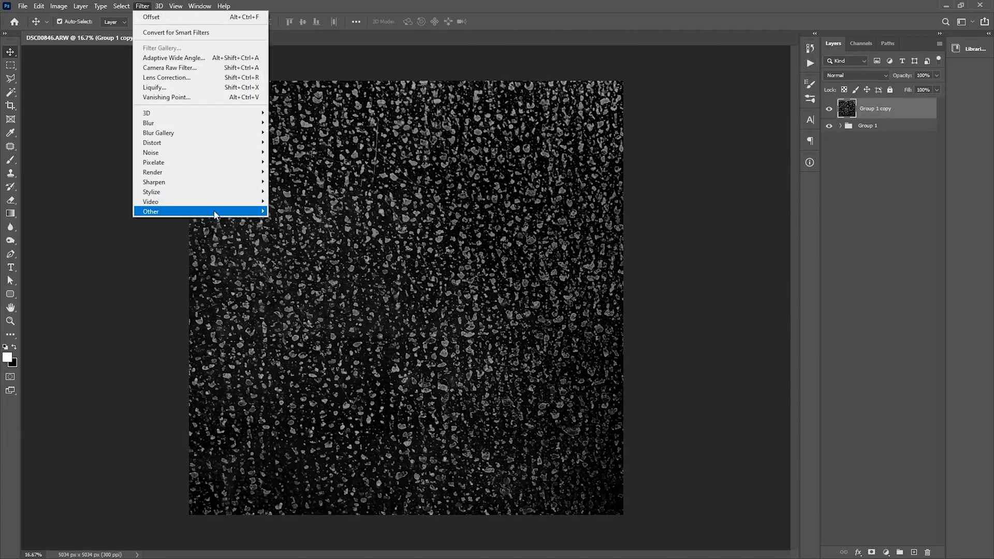
Check the texture's tiling with the Offset filter, then bring up Save As for a TIFF.
{"action": "mouse_move", "coordinate": [216, 212]}
{"action": "left_click", "coordinate": [299, 260]}
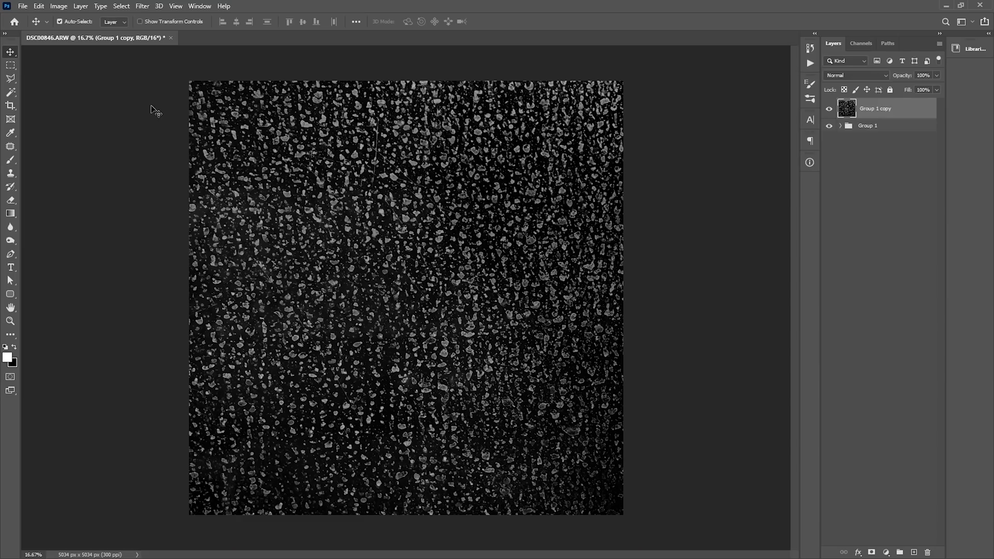
{"action": "left_click", "coordinate": [22, 7]}
{"action": "left_click", "coordinate": [52, 130]}
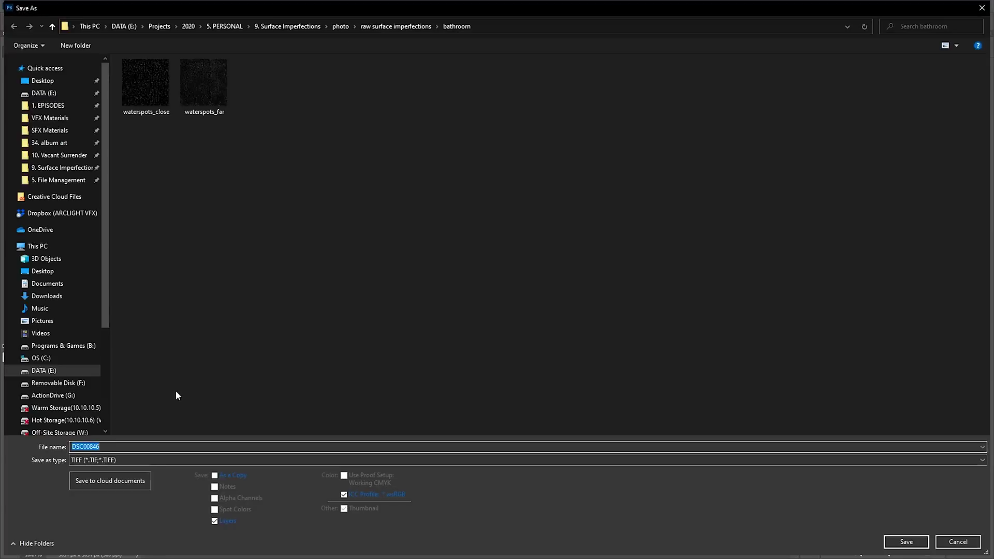